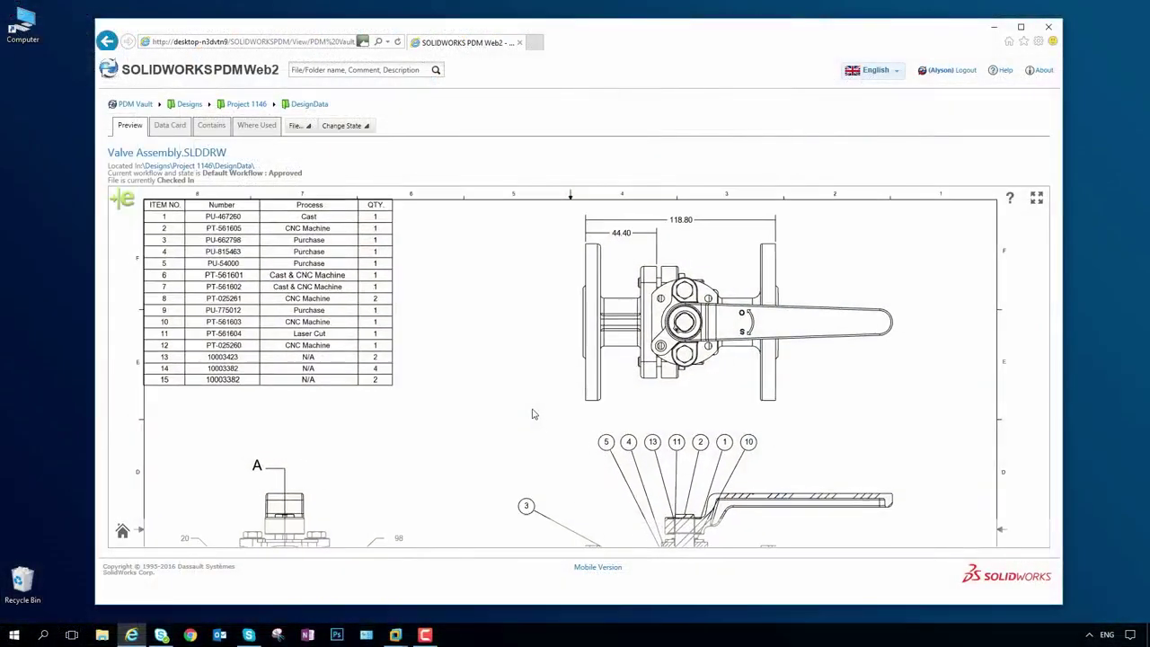
# - Examine the views in the Valve Assembly.SLDDRW drawing preview, down to the lower part of the sheet
pyautogui.scroll(4, 557, 386)
pyautogui.moveTo(557, 386); pyautogui.dragTo(561, 206)
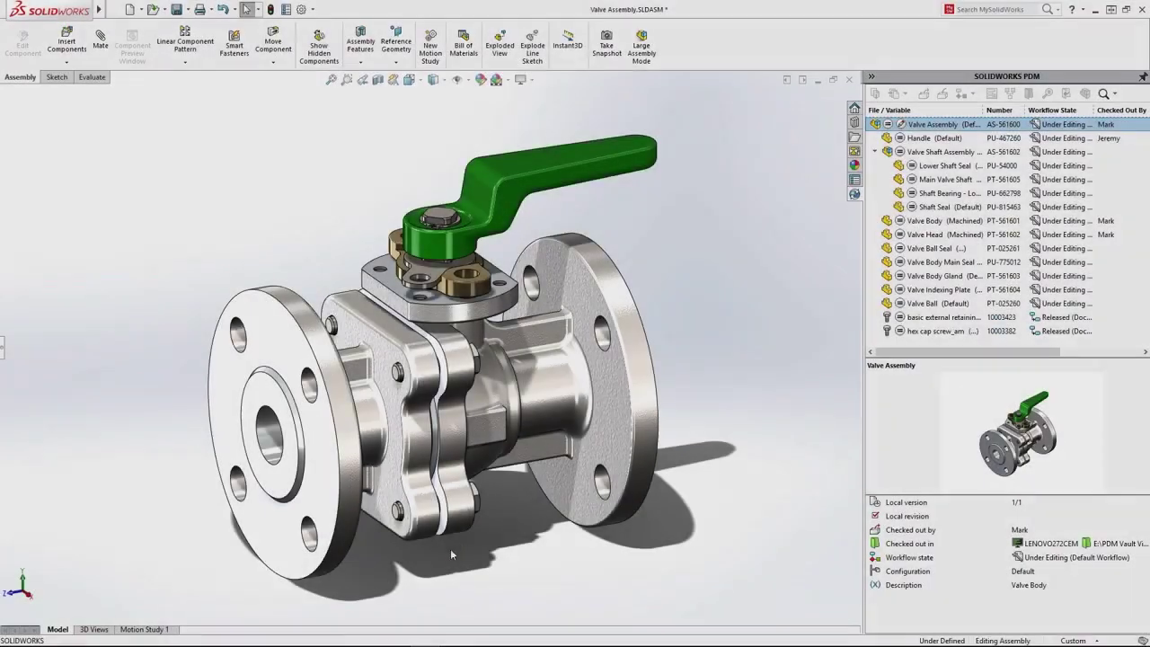
# - Switch to the Valve Assembly model in SOLIDWORKS and highlight the Valve Body and Valve Head components from the PDM file tree
pyautogui.moveTo(450, 548); pyautogui.dragTo(476, 554, button='middle')
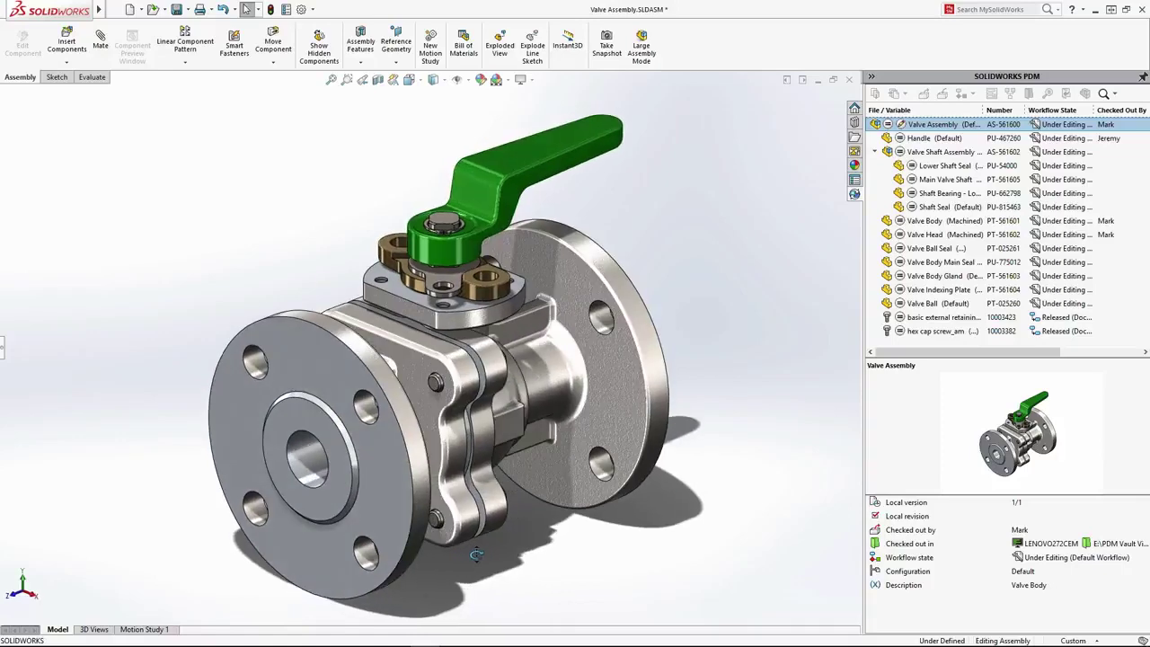
pyautogui.moveTo(909, 356)
pyautogui.mouseDown()
pyautogui.moveTo(991, 361)
pyautogui.moveTo(889, 358)
pyautogui.mouseUp()
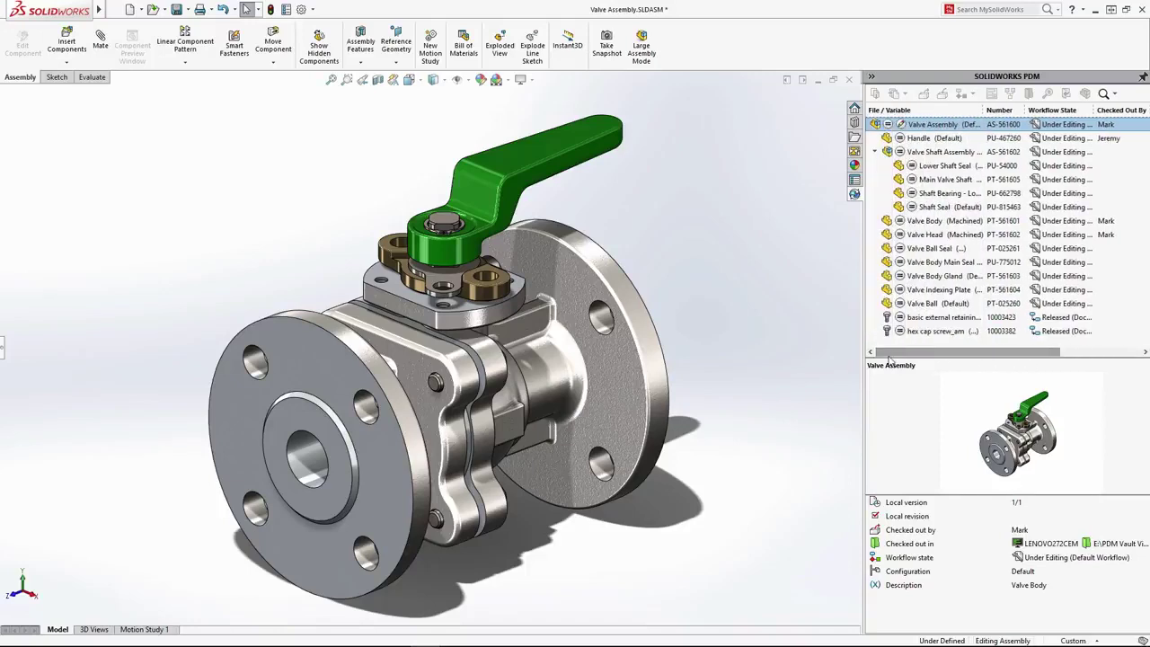
pyautogui.click(933, 222)
pyautogui.click(928, 235)
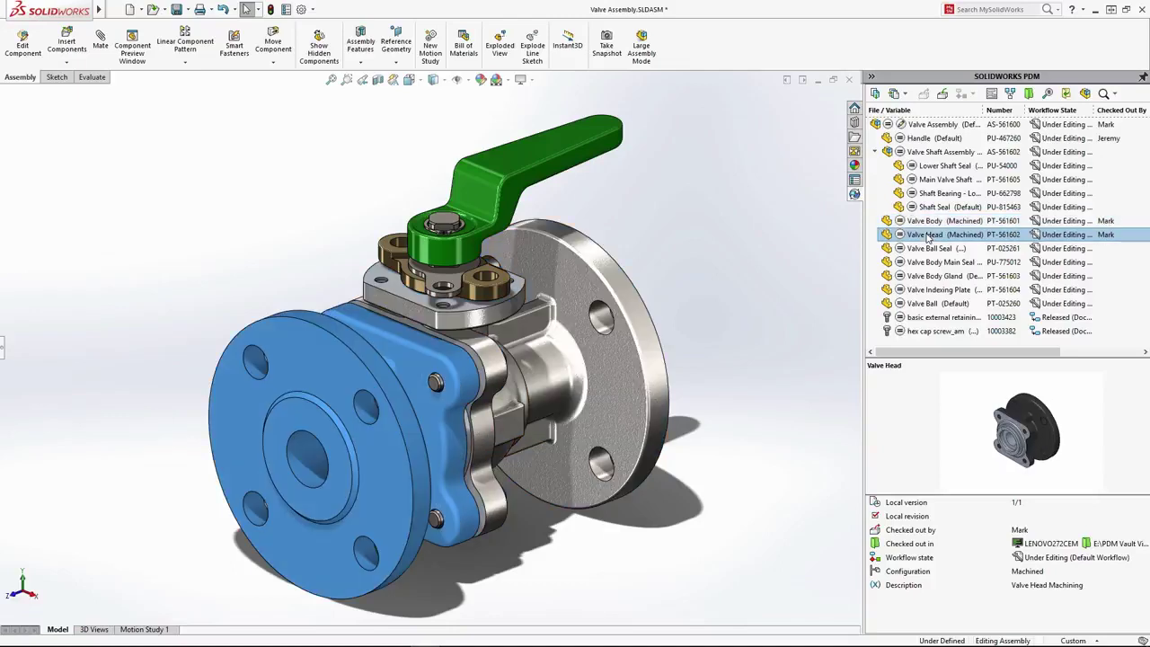
pyautogui.click(834, 275)
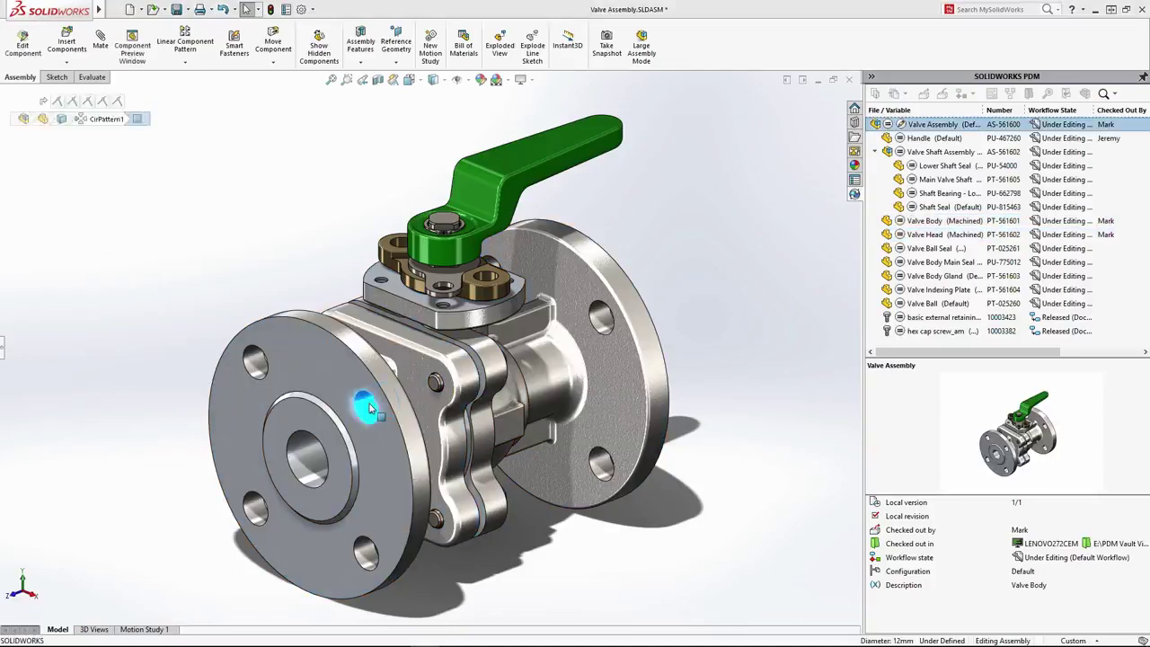
# - Set the instance count of the circular bolt-hole pattern on the valve flange to 6 and rebuild
pyautogui.doubleClick(336, 456)
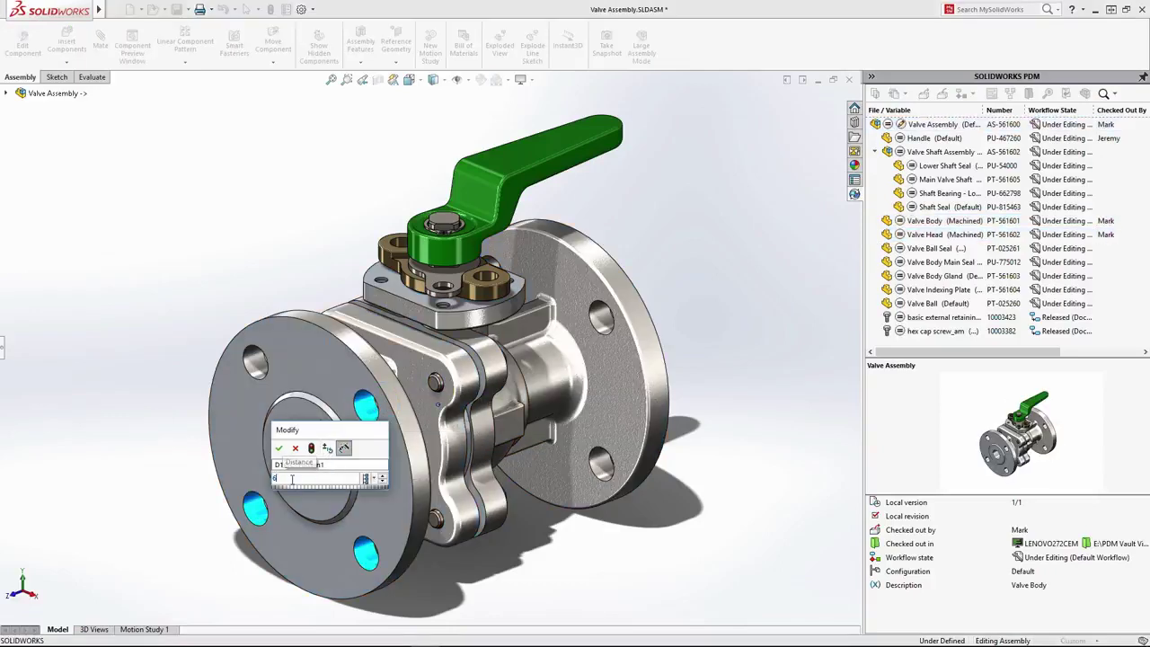
pyautogui.click(311, 448)
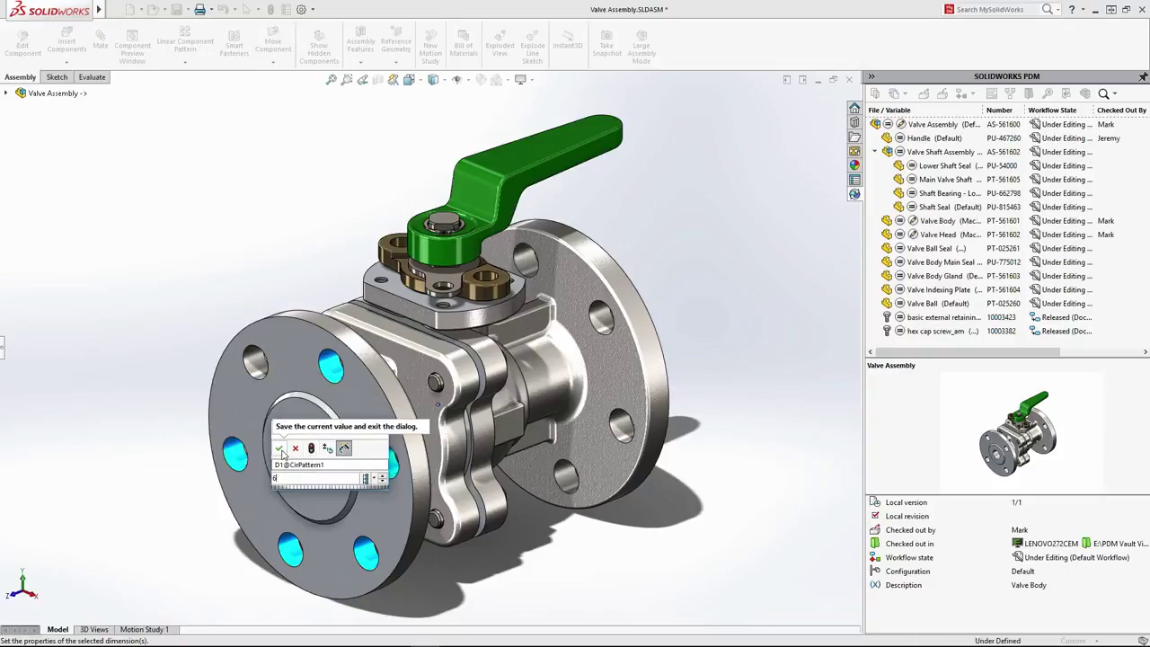
pyautogui.click(278, 448)
pyautogui.click(696, 364)
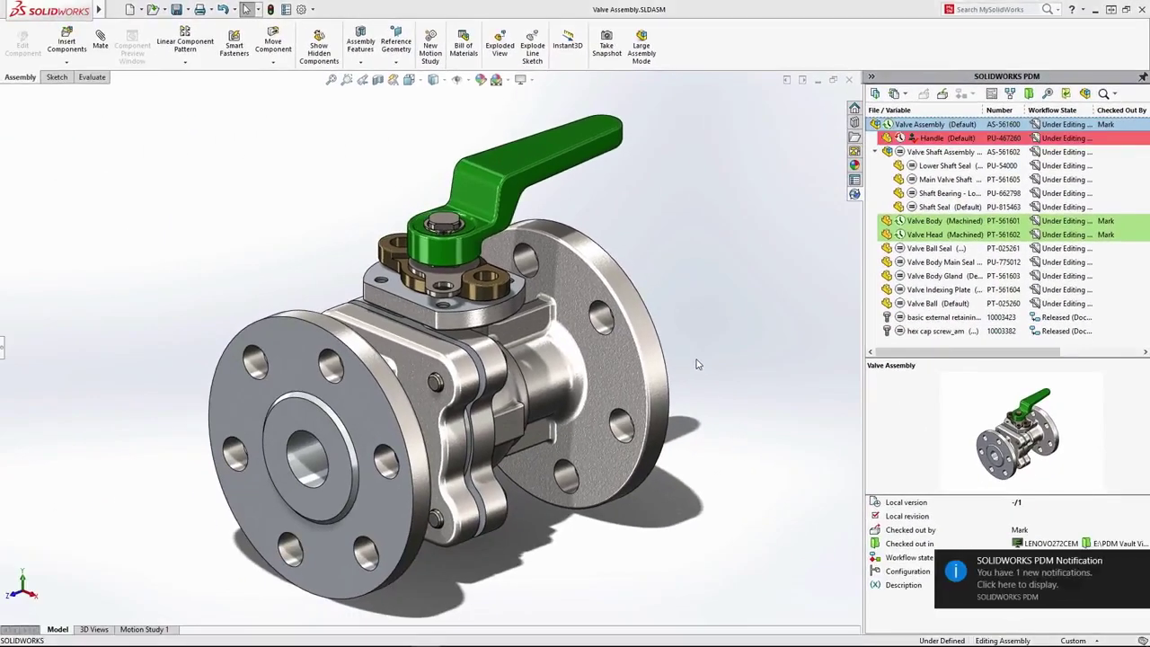
# - Read the check-in notification for Handle.SLDPRT, then get the latest version of the handle into the assembly
pyautogui.click(1013, 584)
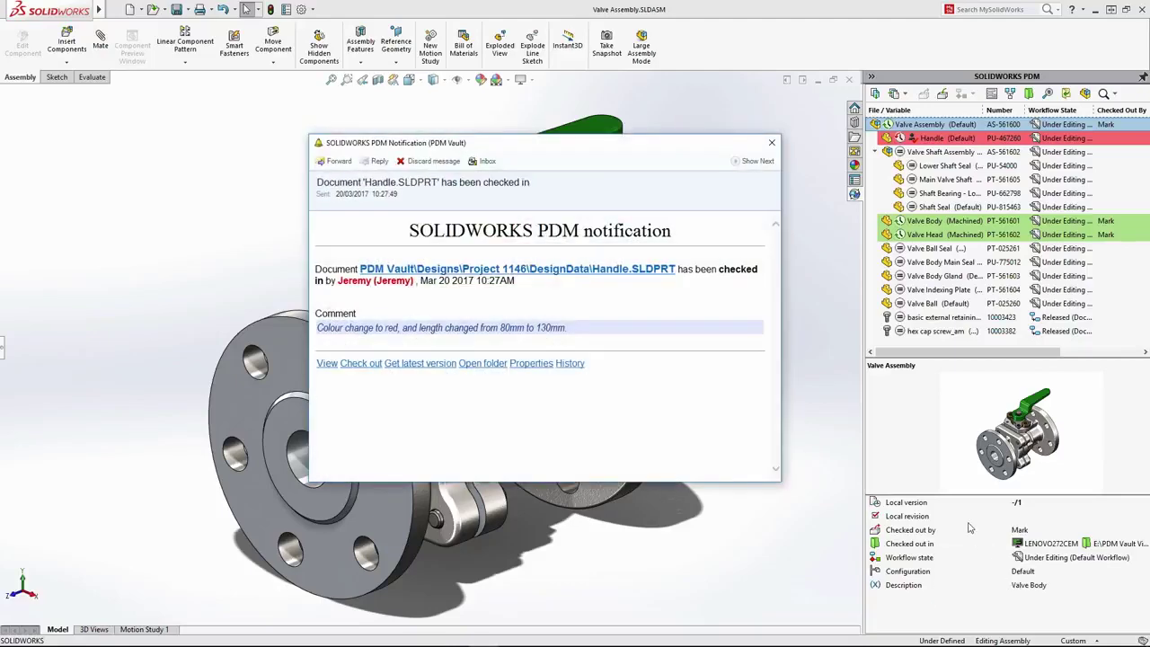
pyautogui.click(771, 143)
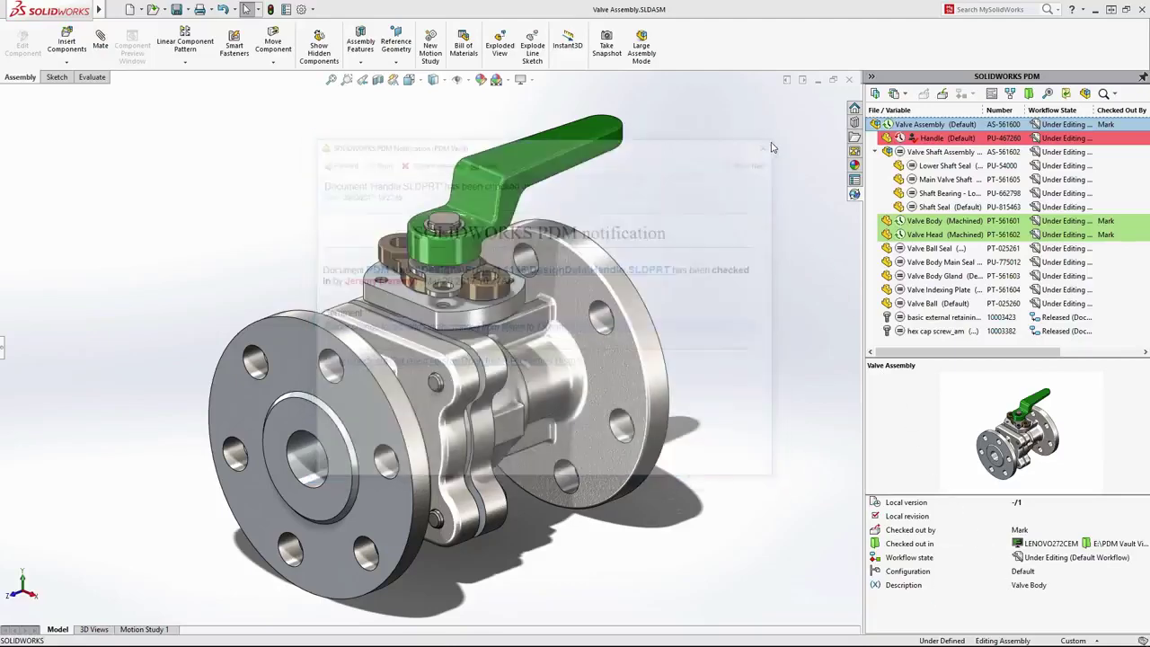
pyautogui.rightClick(910, 139)
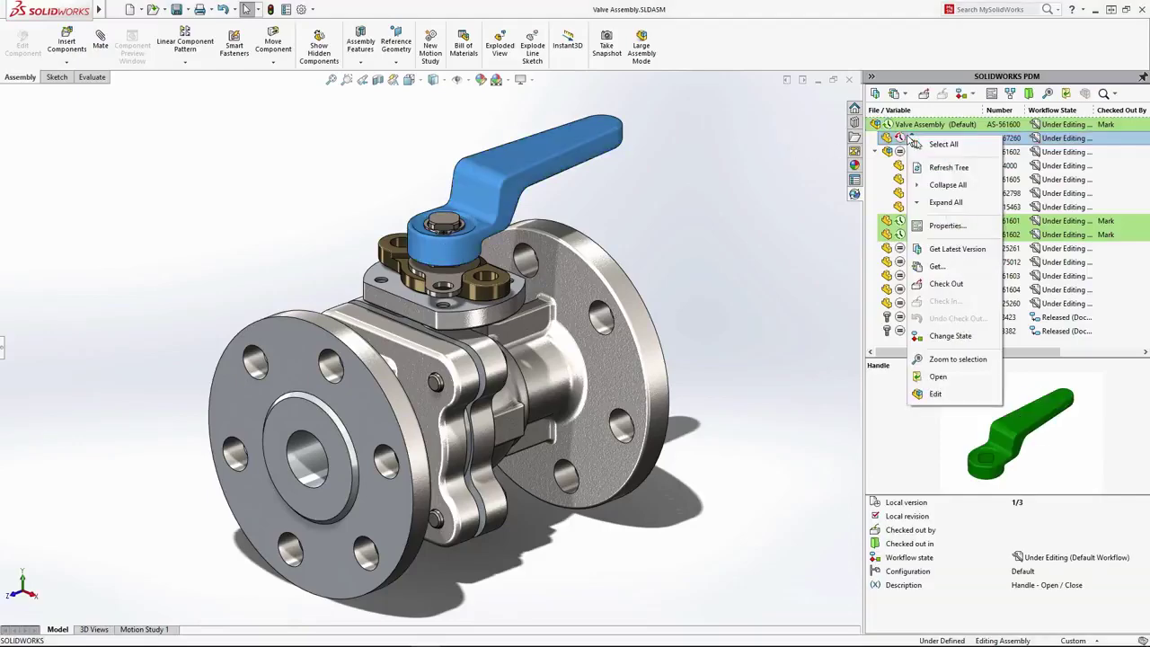
pyautogui.click(925, 249)
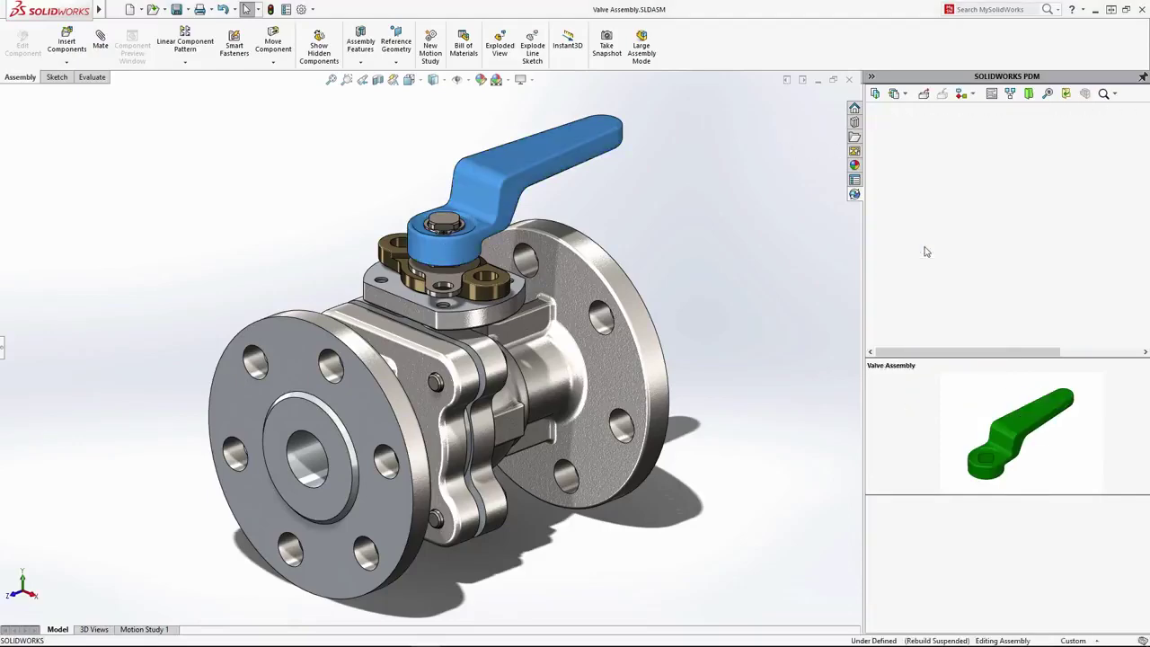
pyautogui.press('Escape')
pyautogui.moveTo(629, 386); pyautogui.dragTo(218, 390, button='middle')
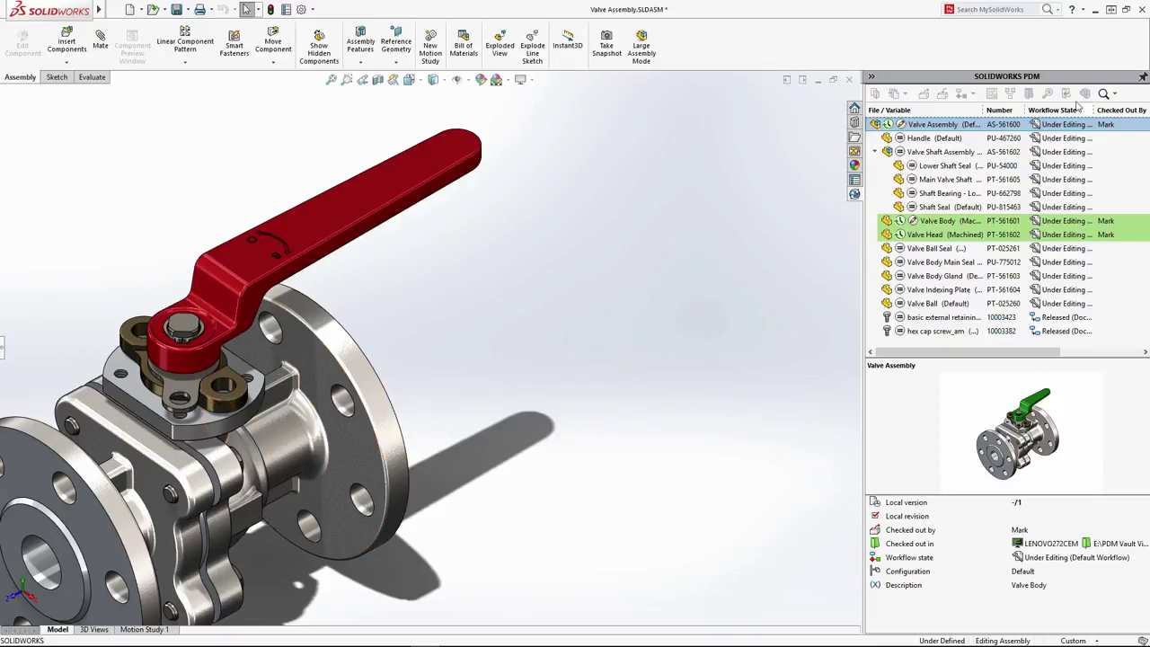
# - Search the PDM vault for files with the description "hex cap screw" and preview hex cap screw_am.sldprt
pyautogui.click(1103, 94)
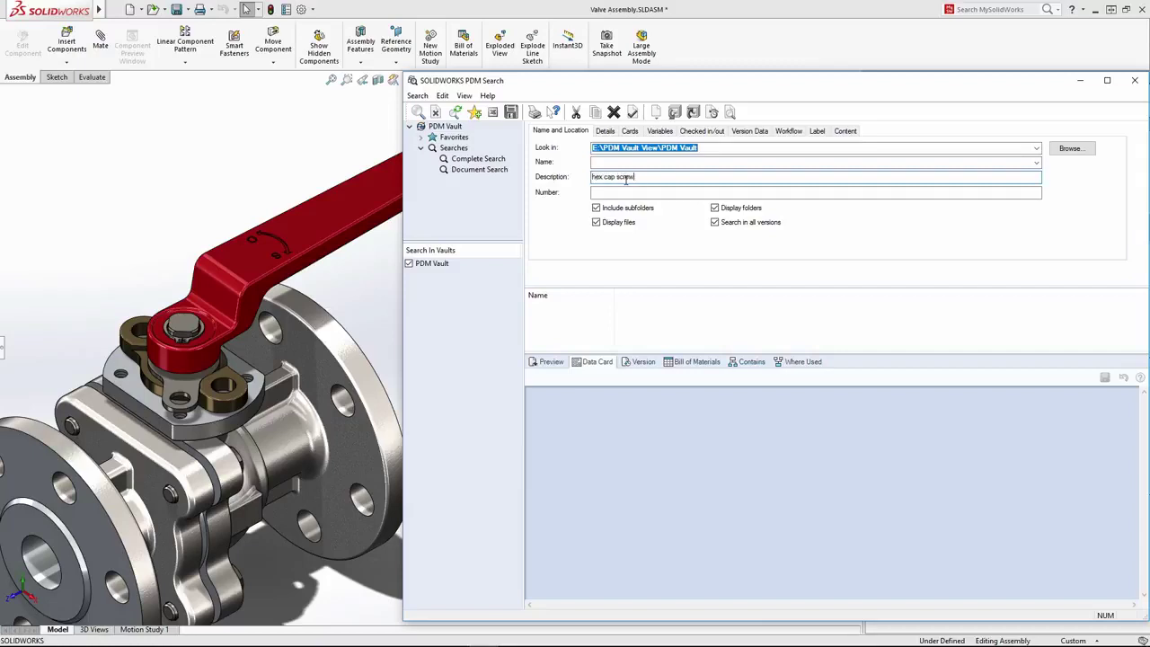
pyautogui.press('Return')
pyautogui.click(583, 309)
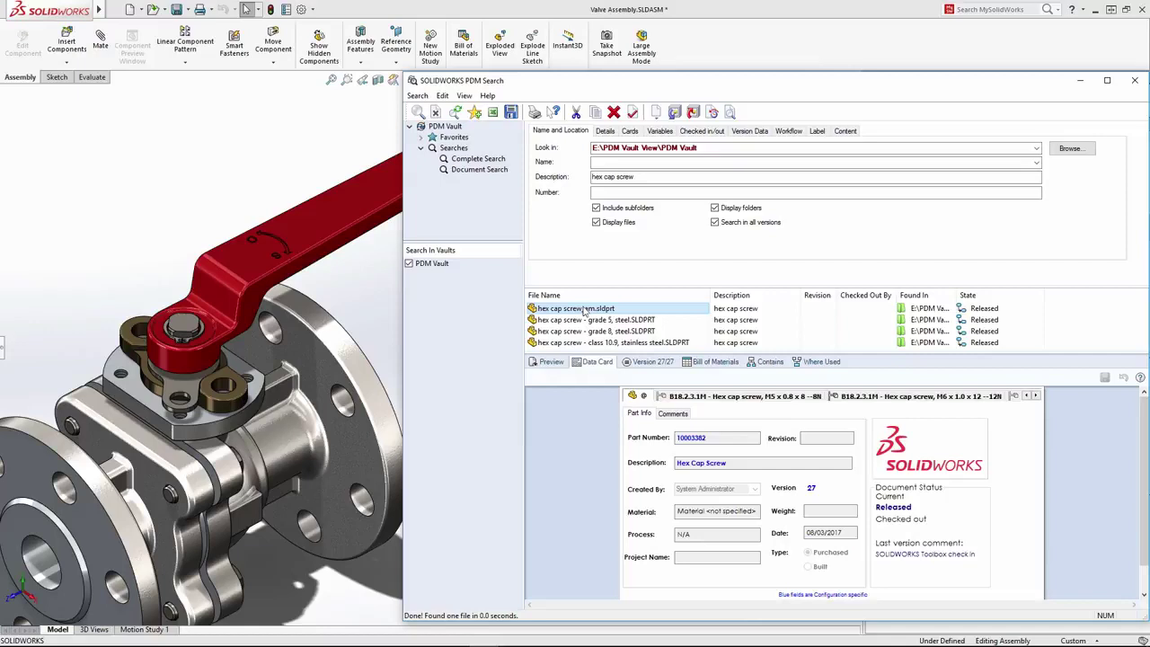
pyautogui.click(547, 361)
pyautogui.moveTo(620, 451)
pyautogui.mouseDown()
pyautogui.moveTo(682, 449)
pyautogui.moveTo(611, 454)
pyautogui.mouseUp()
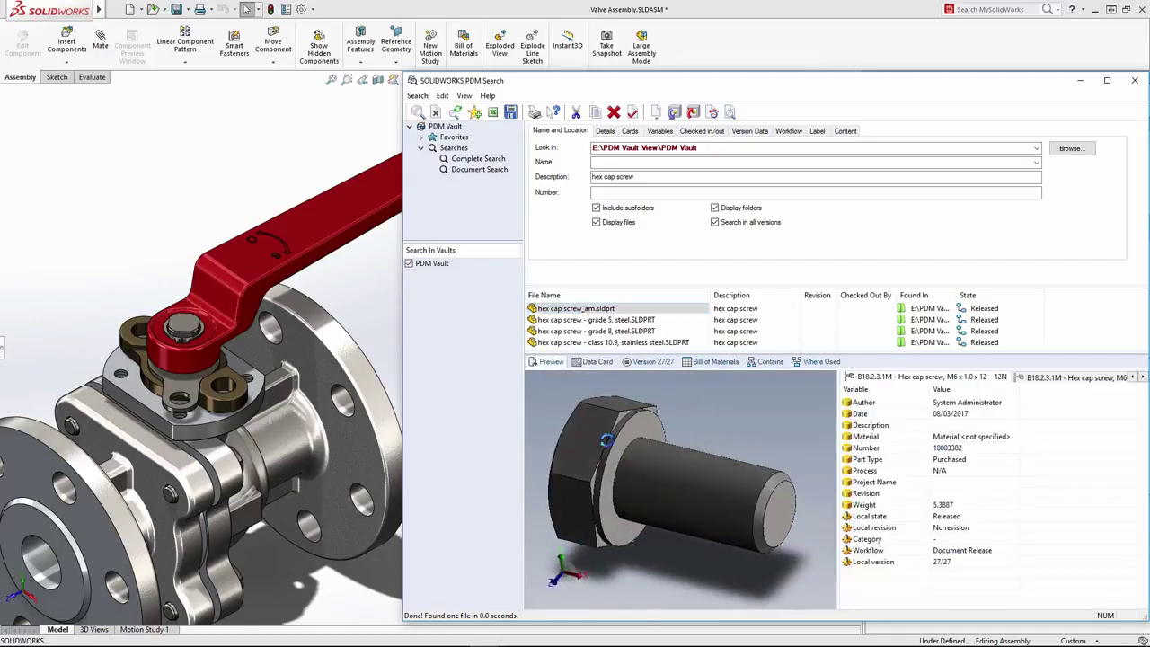
# - Insert hex cap screw_am.sldprt from the search results into the brass fitting's hole beside the handle, using size M6
pyautogui.moveTo(532, 314); pyautogui.dragTo(237, 394)
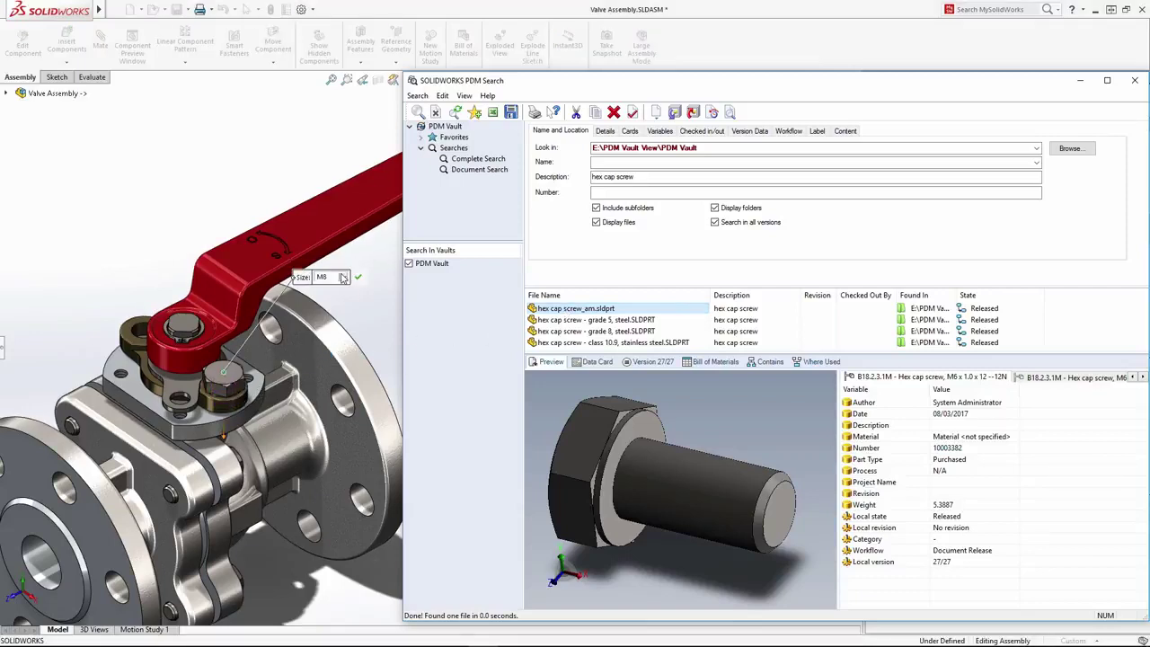
pyautogui.click(342, 277)
pyautogui.click(332, 298)
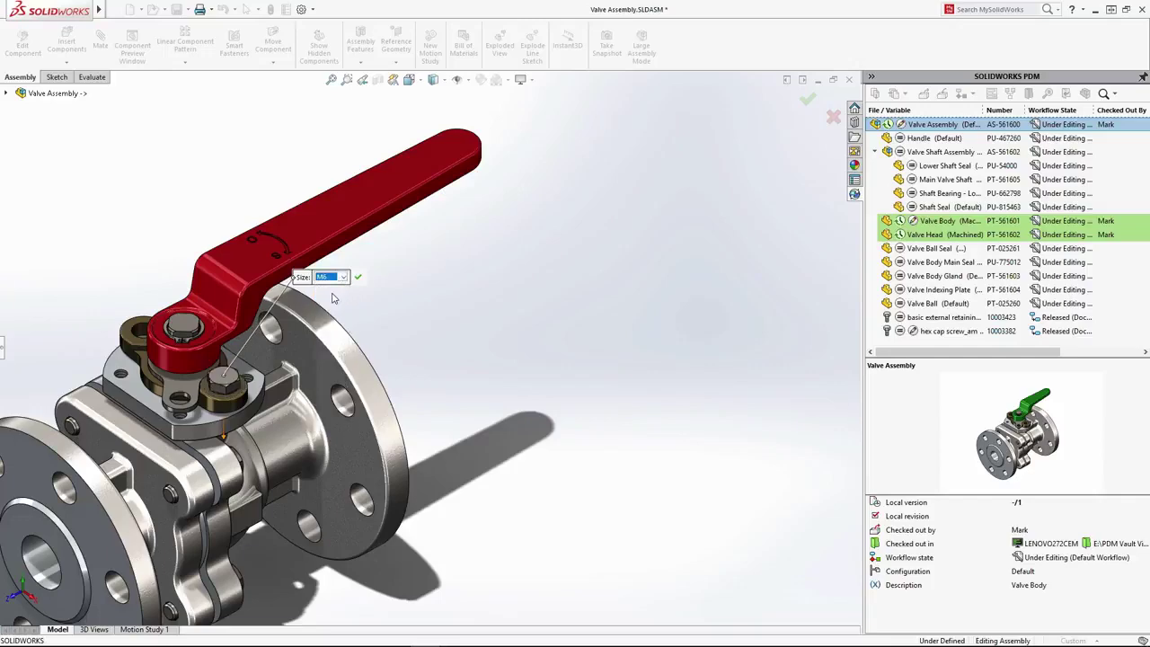
pyautogui.click(357, 276)
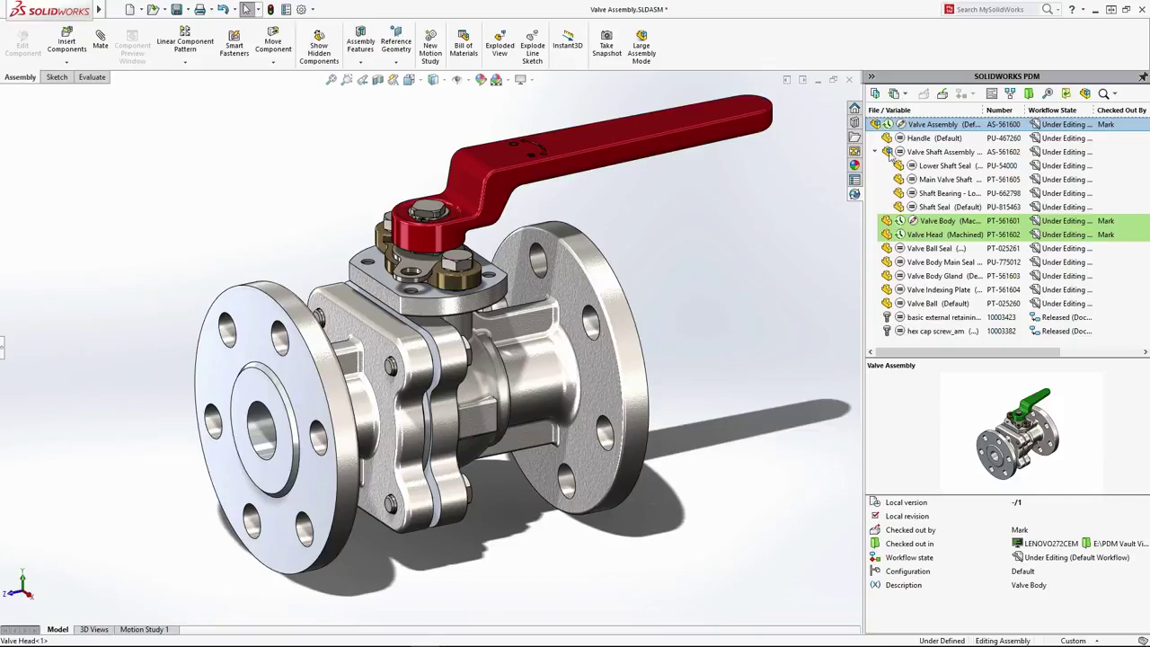
# - List the files related to the top-level Valve Assembly and open its drawing, Valve Assembly.SLDDRW
pyautogui.click(941, 128)
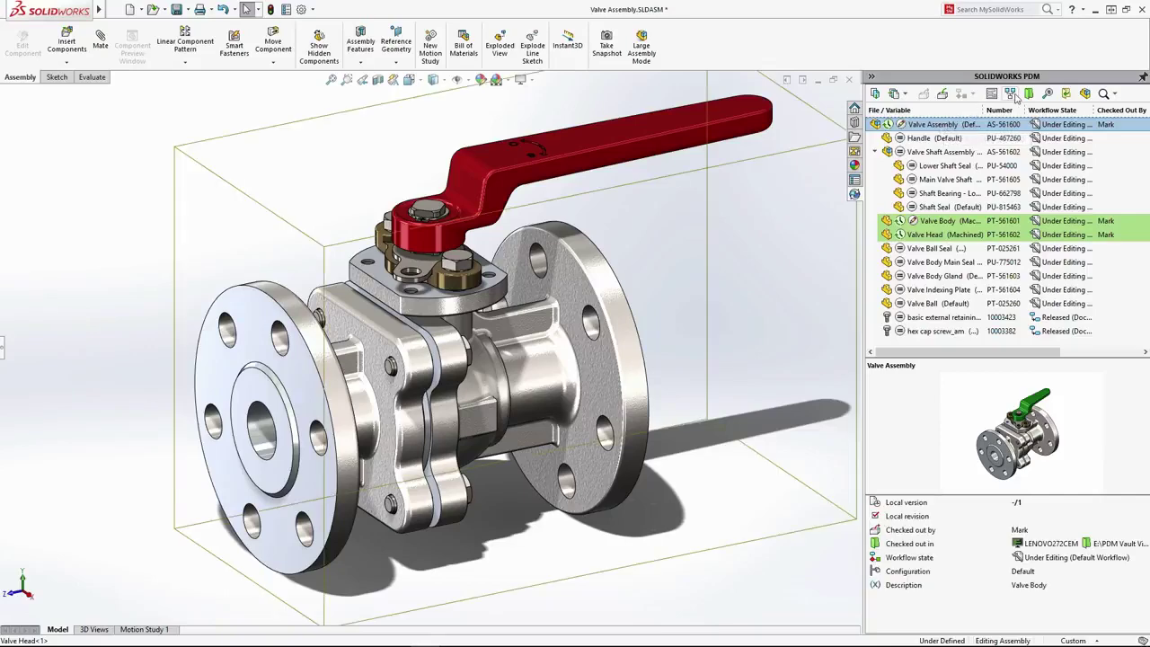
pyautogui.click(1012, 96)
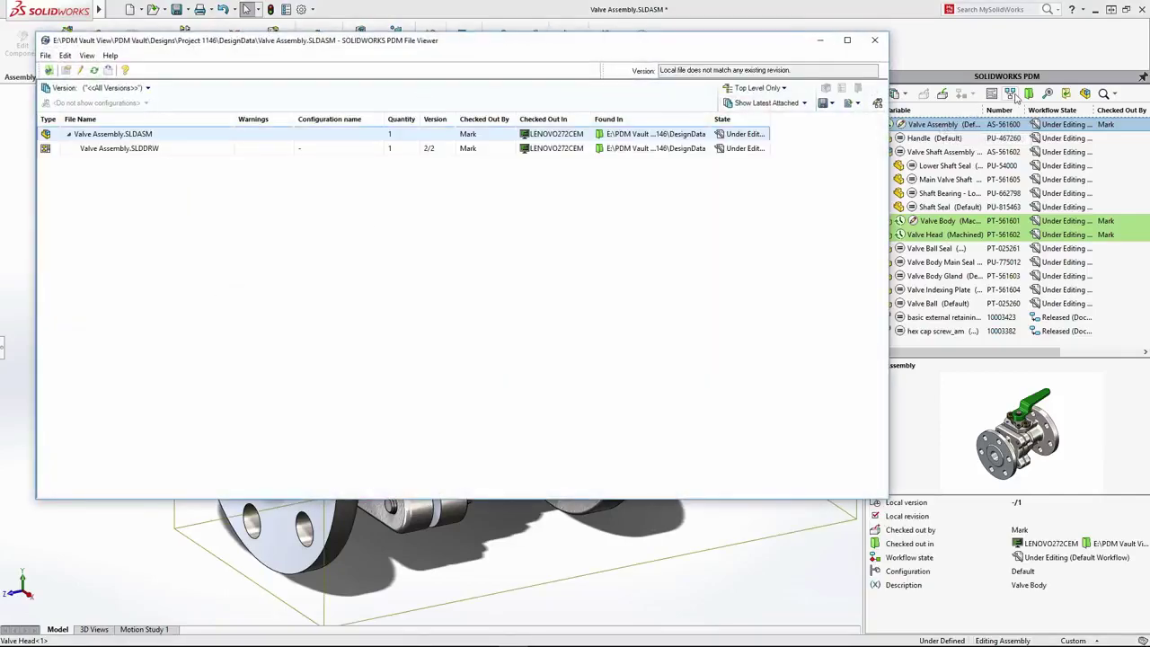
pyautogui.click(238, 148)
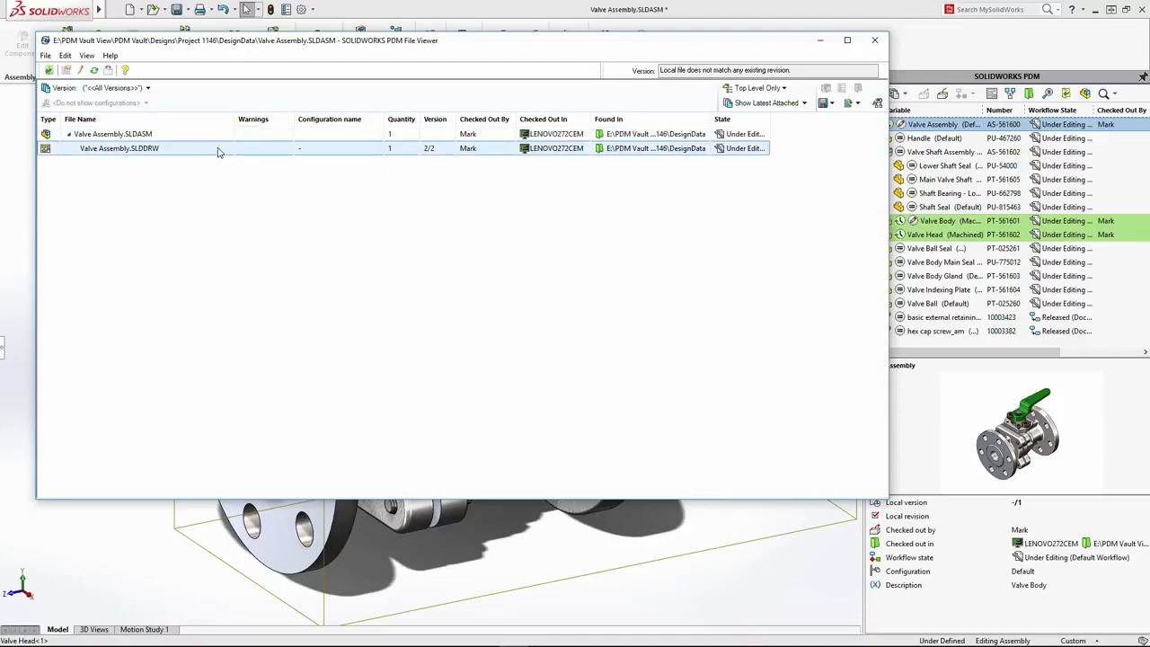
pyautogui.rightClick(225, 149)
pyautogui.click(245, 155)
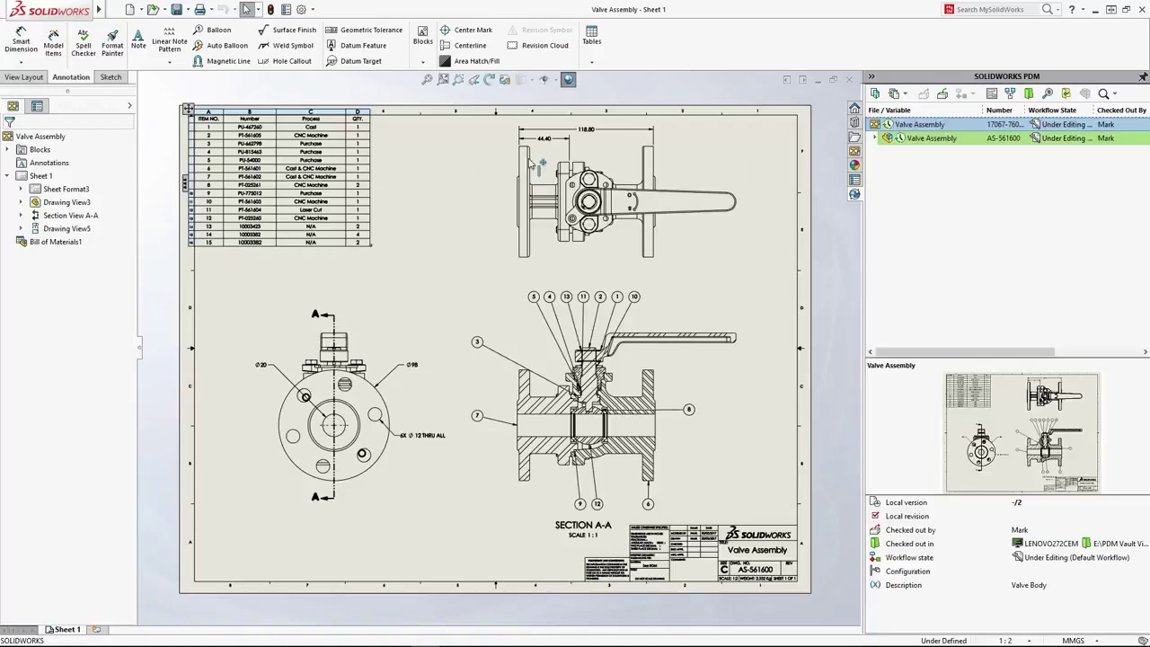
# - Check in the drawing and assembly with comment "Flange hole count updated to x6. Handle length and colour changed and cap screws added to indexing plate."
pyautogui.click(941, 94)
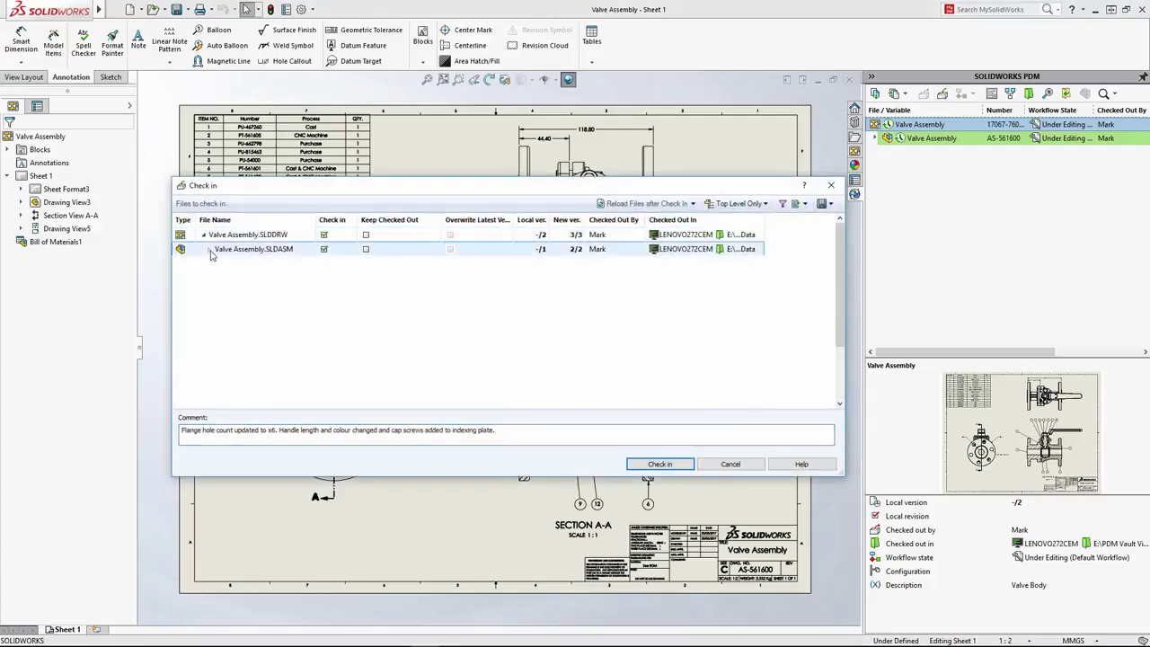
pyautogui.click(209, 250)
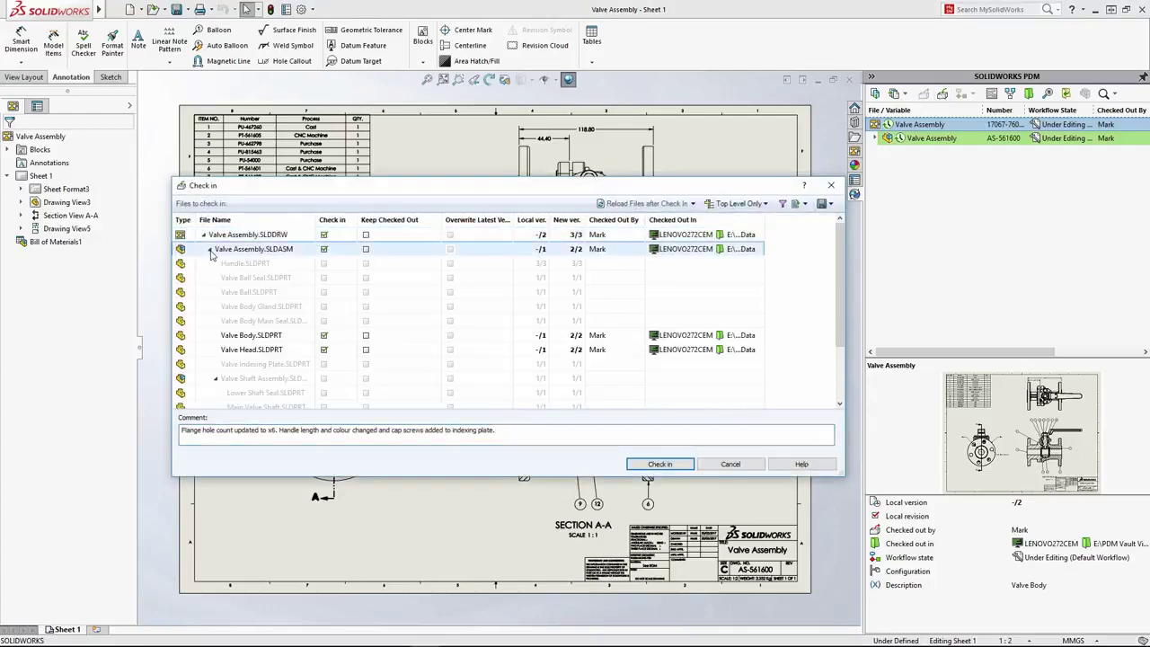
pyautogui.click(660, 464)
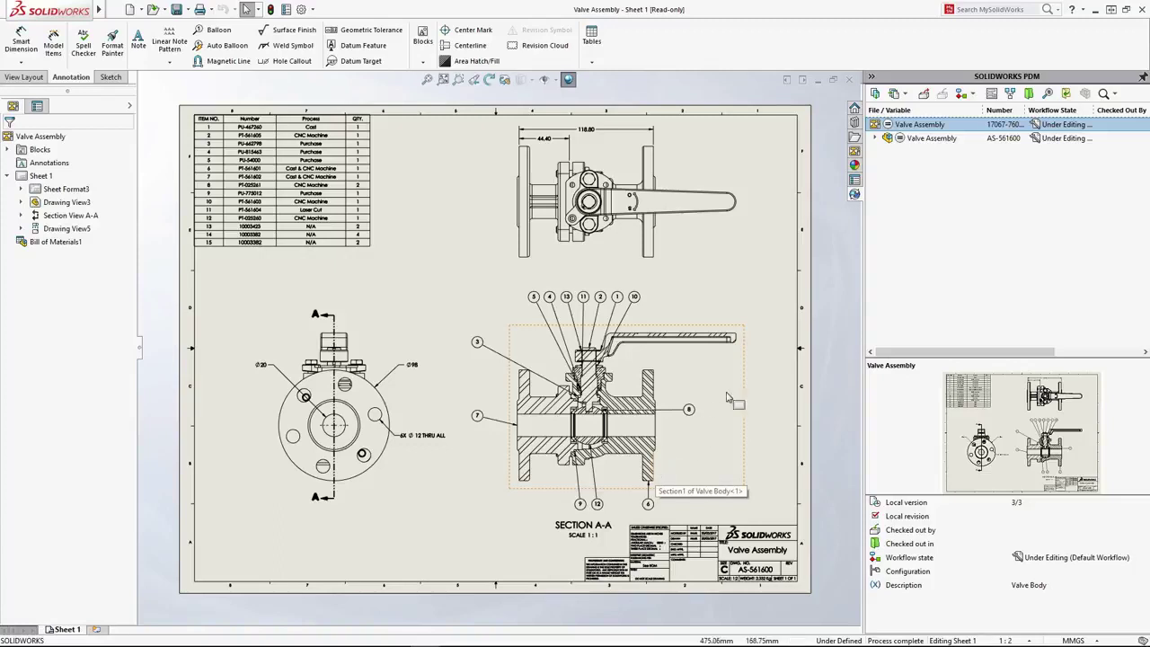
# - Submit the Valve Assembly drawing and assembly for approval with the comment "Changes to Valve assembly and drawing for approval."
pyautogui.click(974, 94)
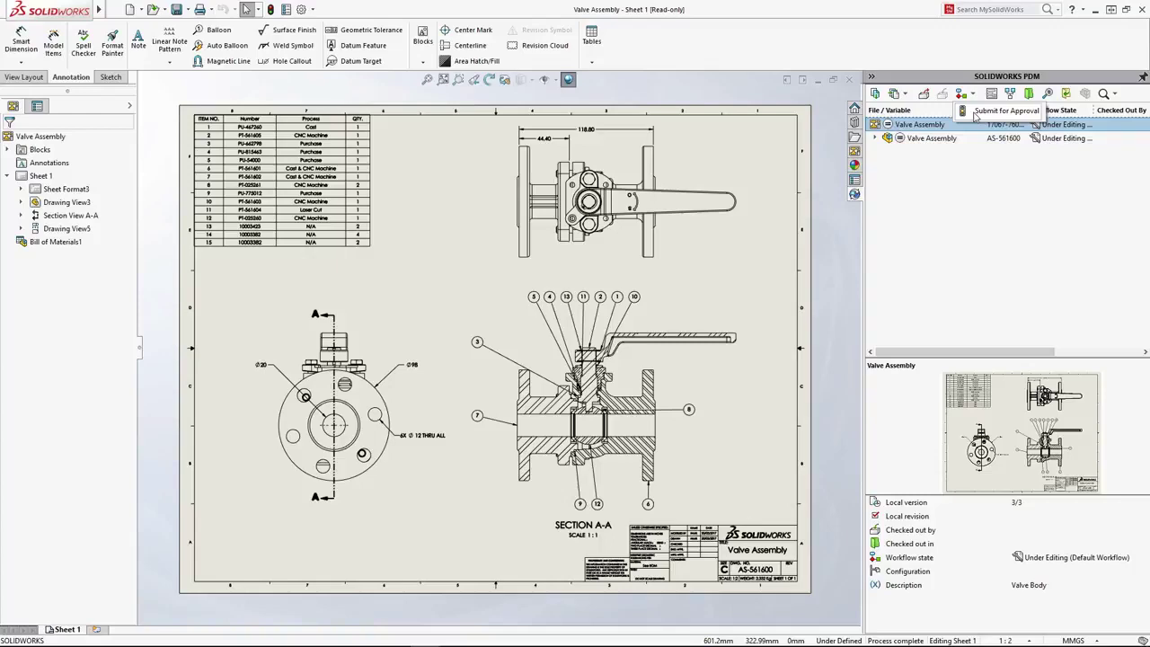
pyautogui.click(997, 109)
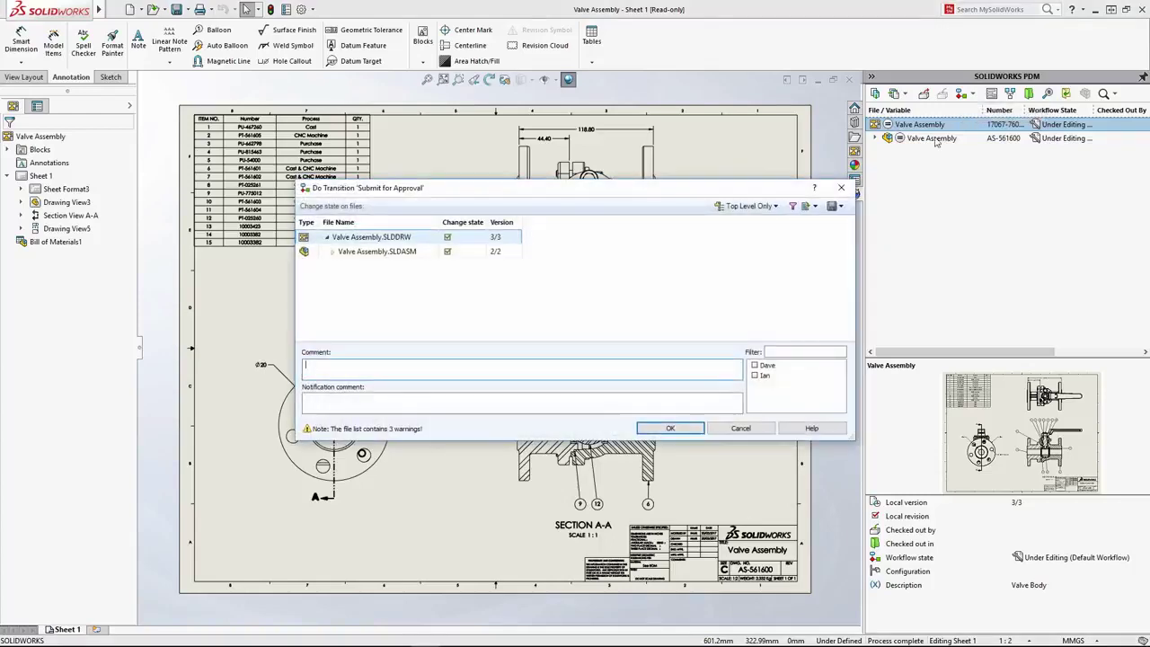
pyautogui.click(604, 280)
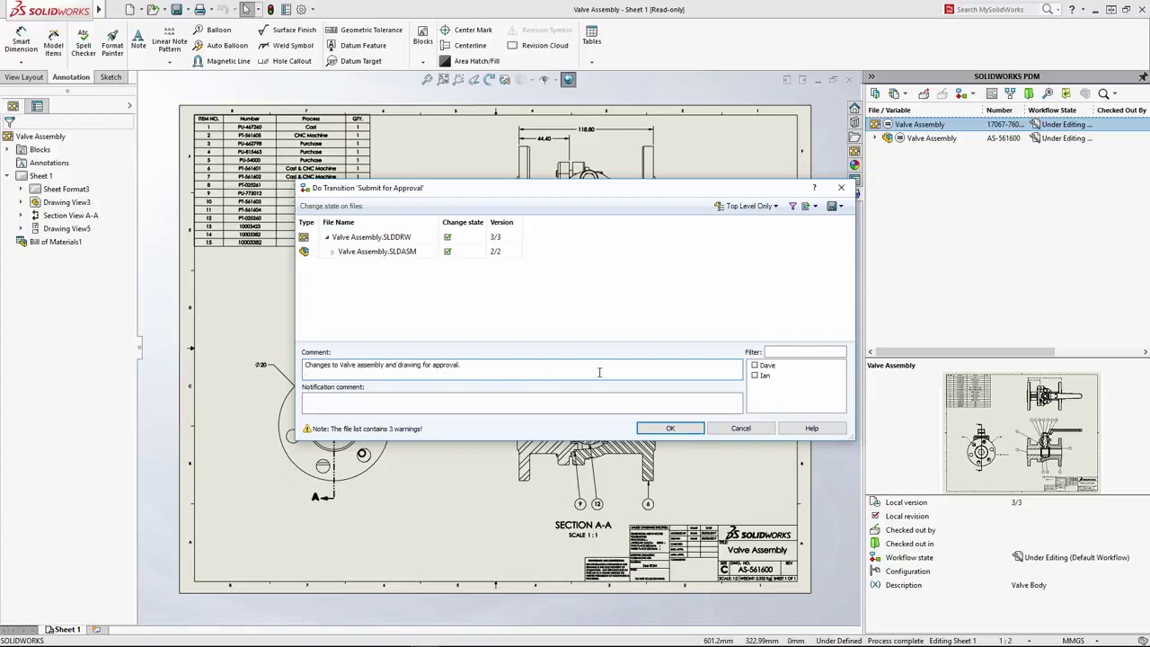
pyautogui.click(676, 427)
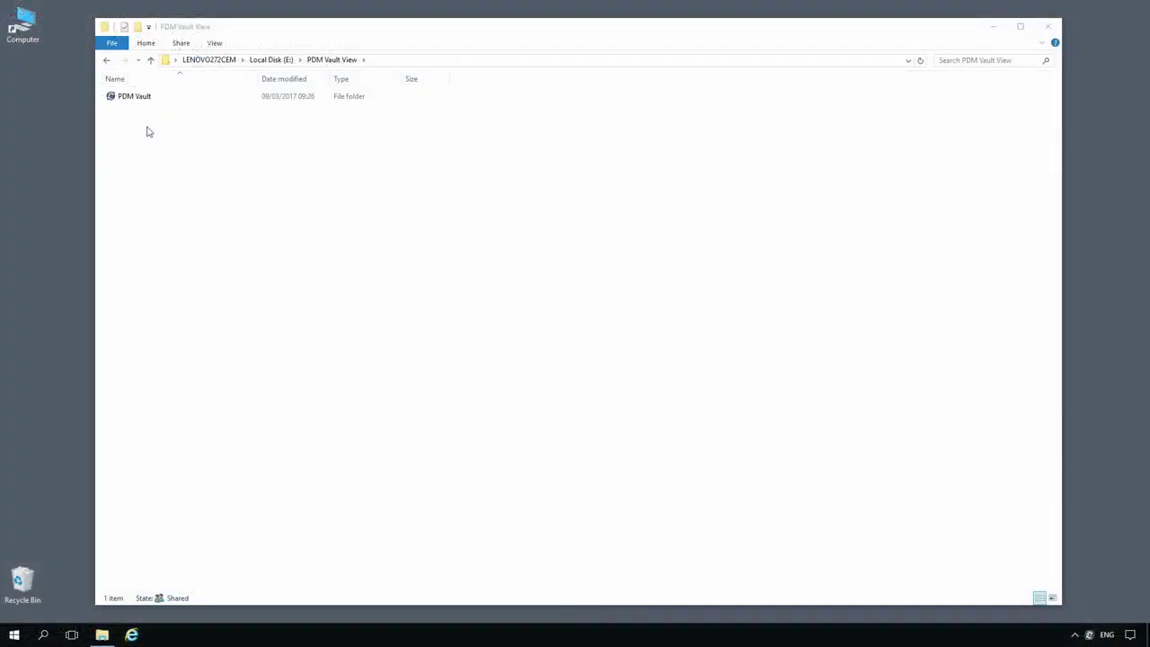
# - Open the PDM Vault folder in File Explorer and log in with the reviewer's user name and password
pyautogui.doubleClick(139, 97)
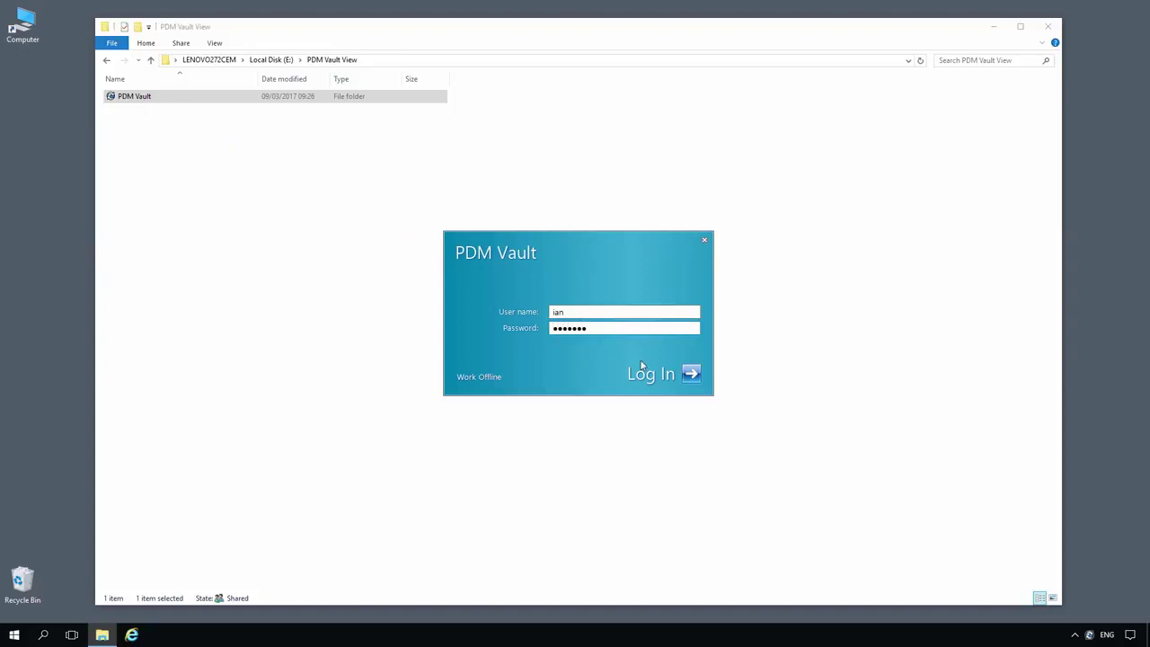
pyautogui.click(688, 376)
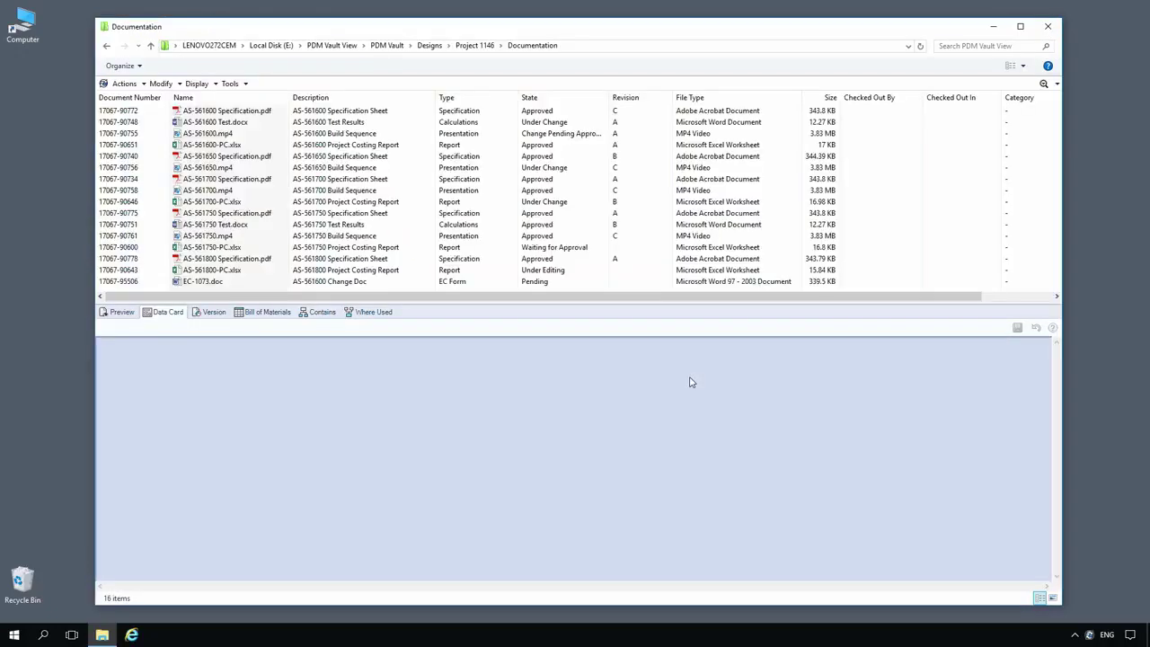
# - Preview AS-561600 Specification.pdf and AS-561750-PC.xlsx in the Project 1146 Documentation folder
pyautogui.click(268, 112)
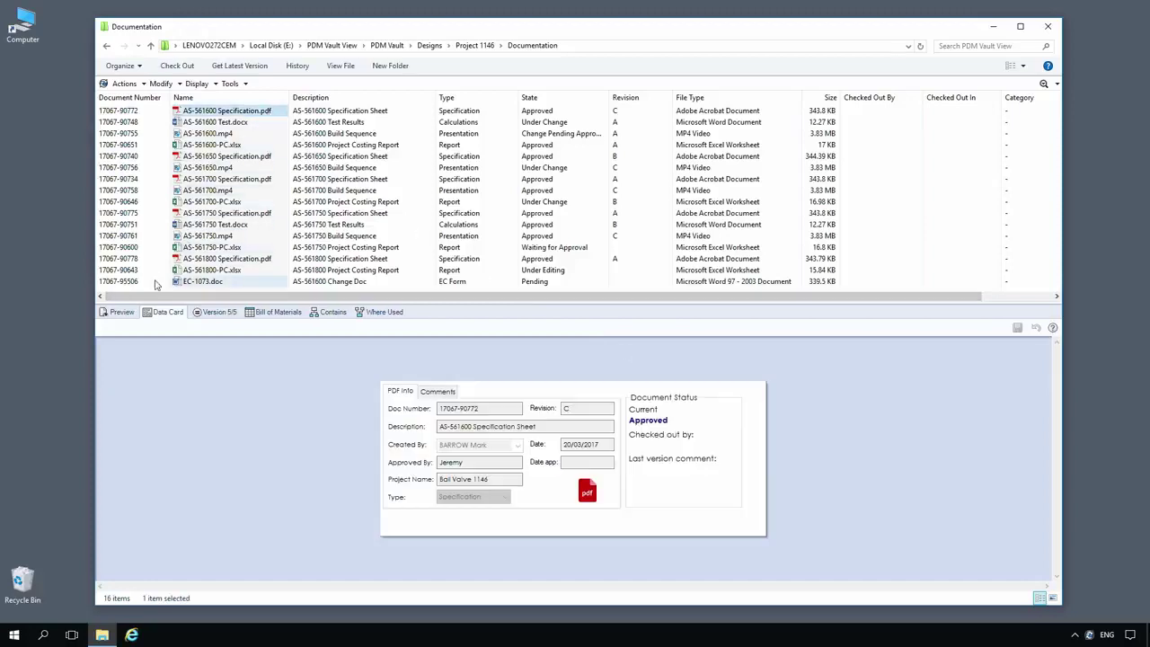
pyautogui.click(120, 312)
pyautogui.moveTo(697, 372); pyautogui.dragTo(709, 504)
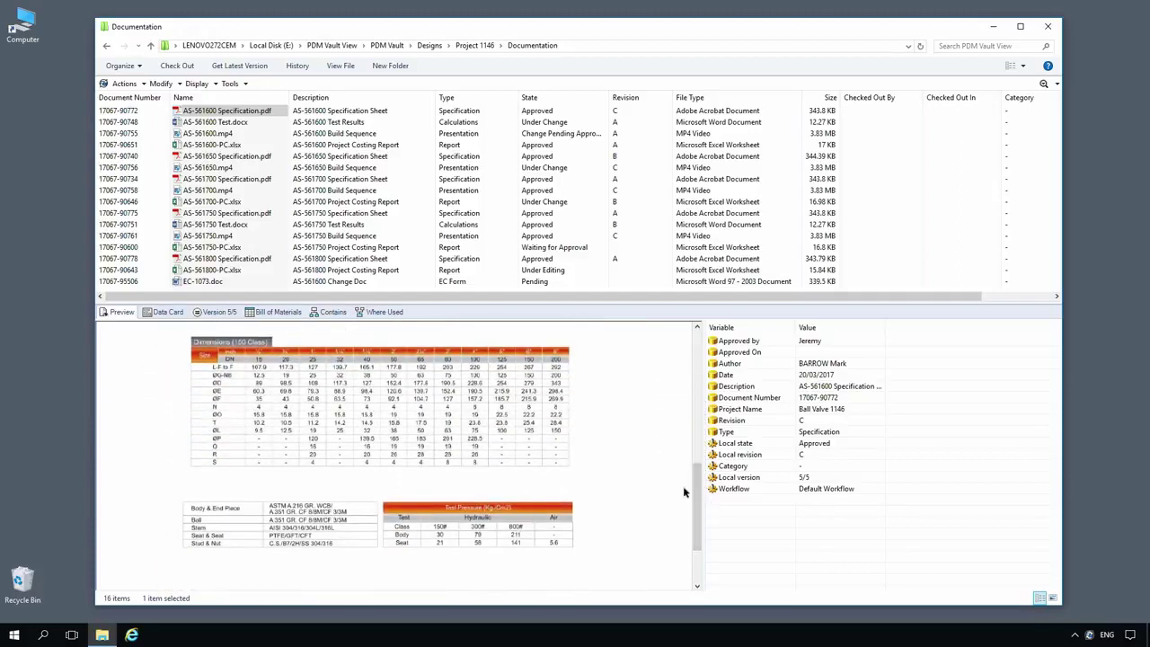
pyautogui.click(220, 249)
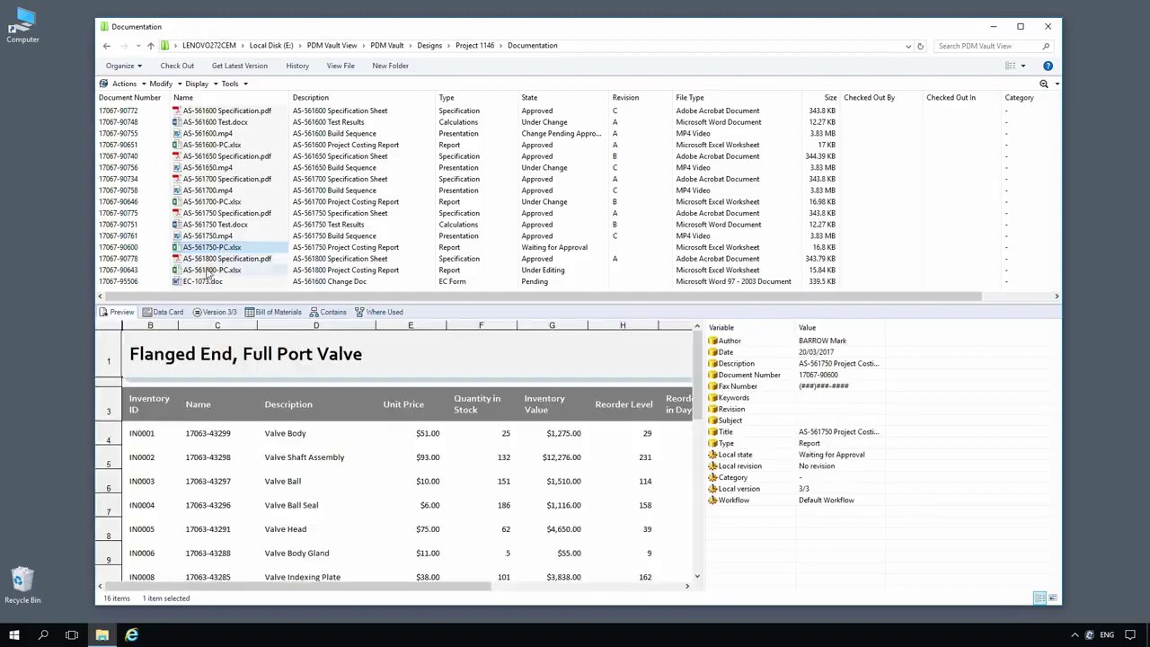
# - Preview the engineering change document EC-1073.doc in the Project 1146 Documentation folder
pyautogui.click(201, 282)
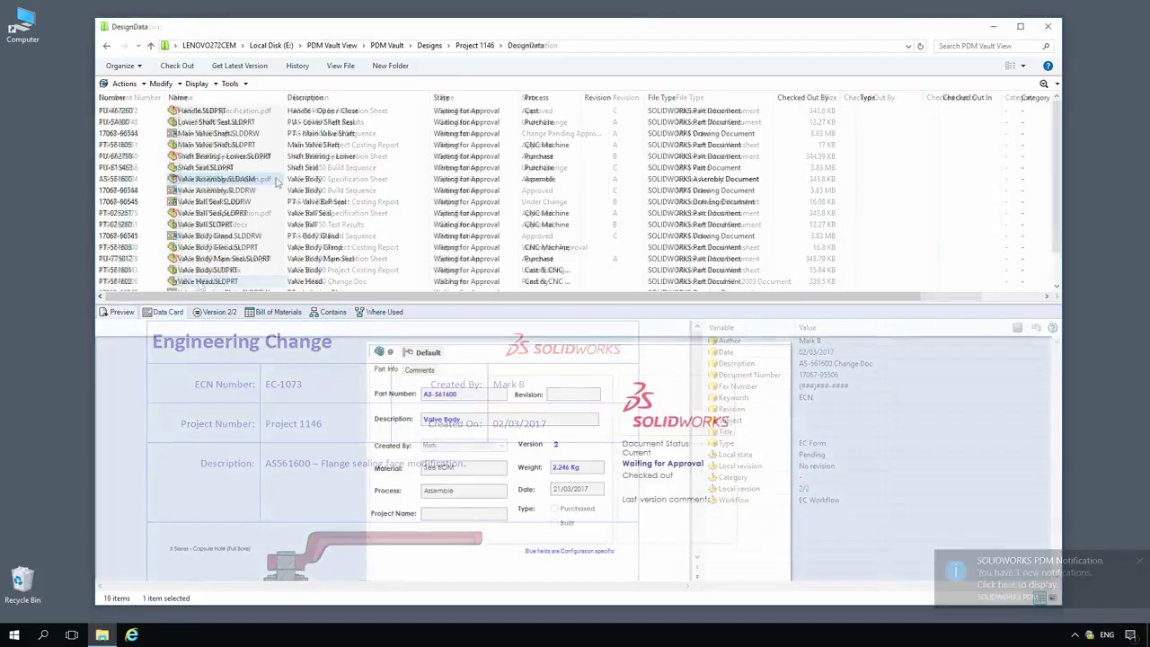
# - Preview Valve Assembly.SLDASM in the DesignData folder, rotating the model and zooming to the area around the handle pivot and indexing plate
pyautogui.click(124, 312)
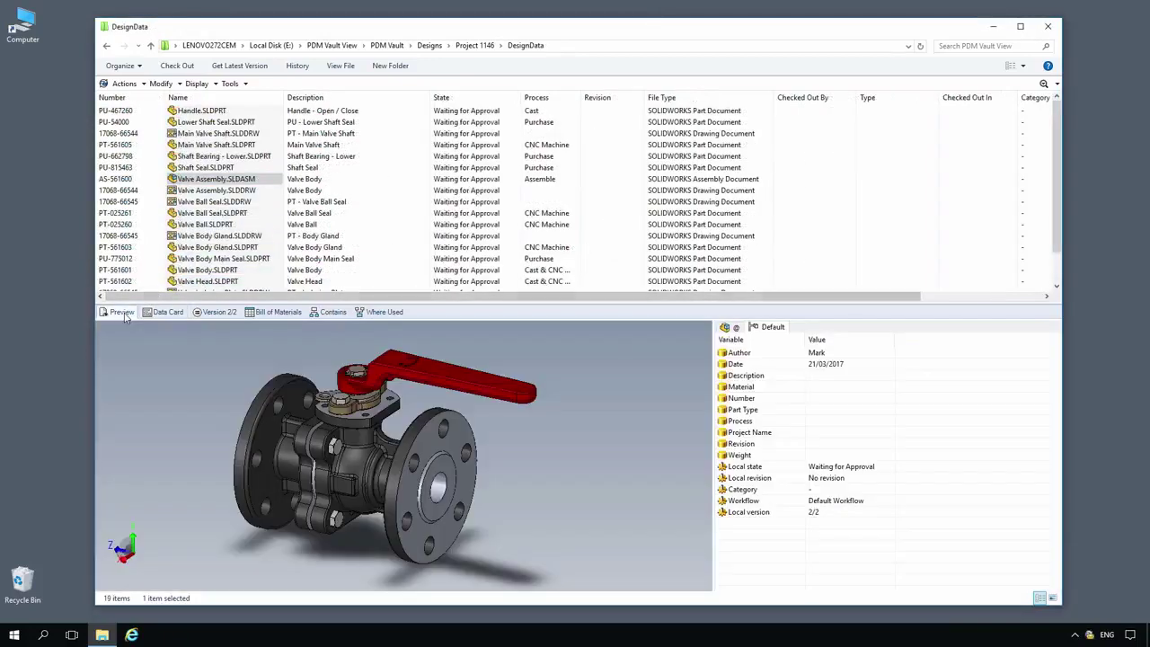
pyautogui.moveTo(400, 488); pyautogui.dragTo(495, 527)
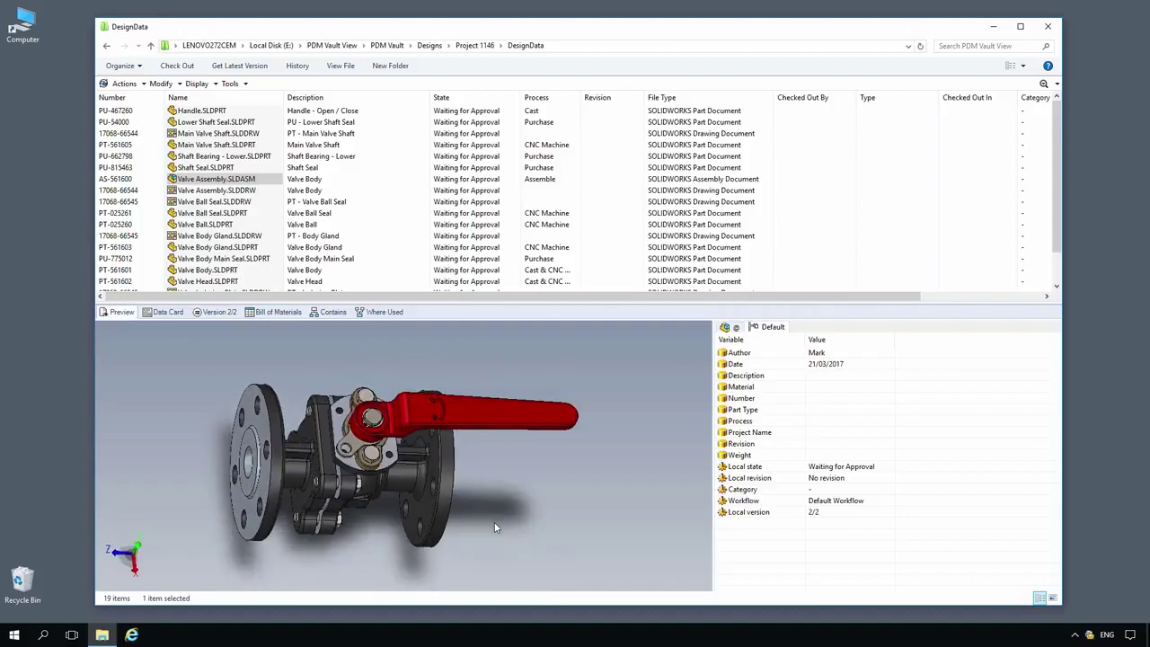
pyautogui.rightClick(365, 406)
pyautogui.moveTo(417, 409)
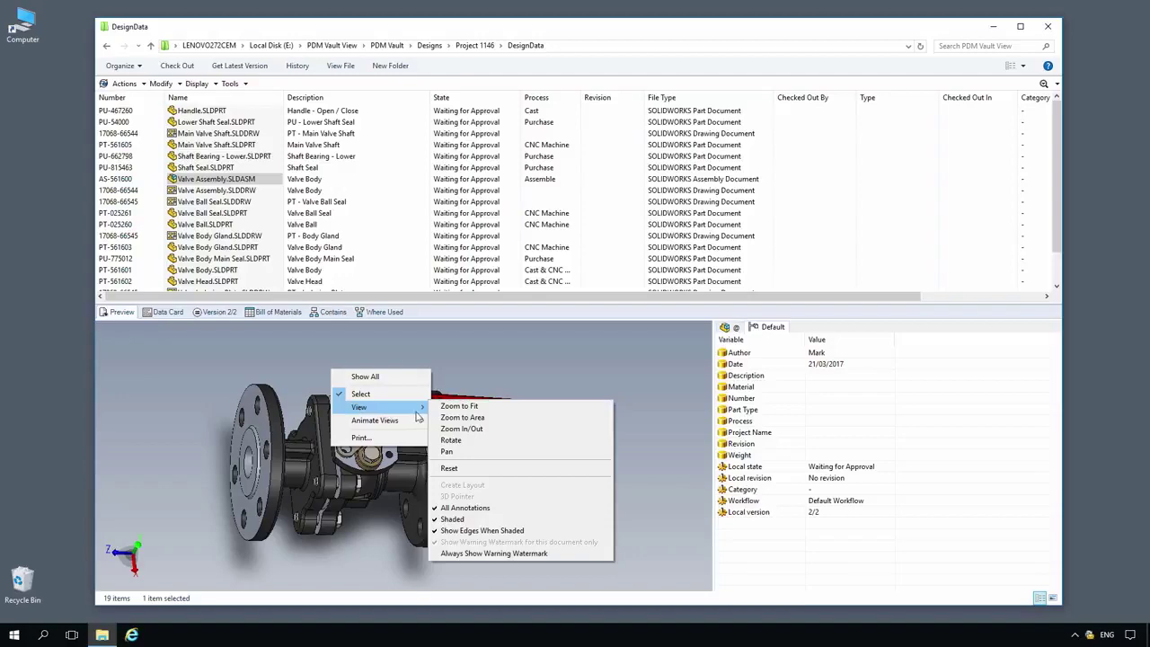
pyautogui.click(449, 418)
pyautogui.moveTo(306, 377); pyautogui.dragTo(439, 488)
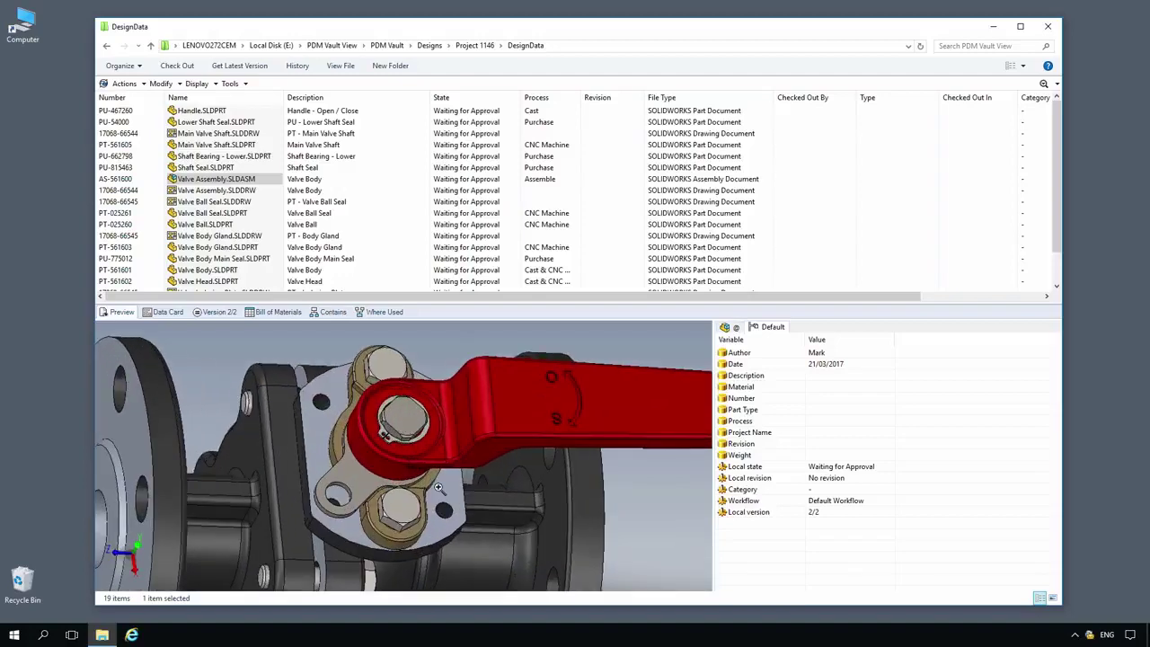
# - Change the state of Valve Assembly.SLDDRW to Passed Approval with the comment "Approved."
pyautogui.rightClick(215, 191)
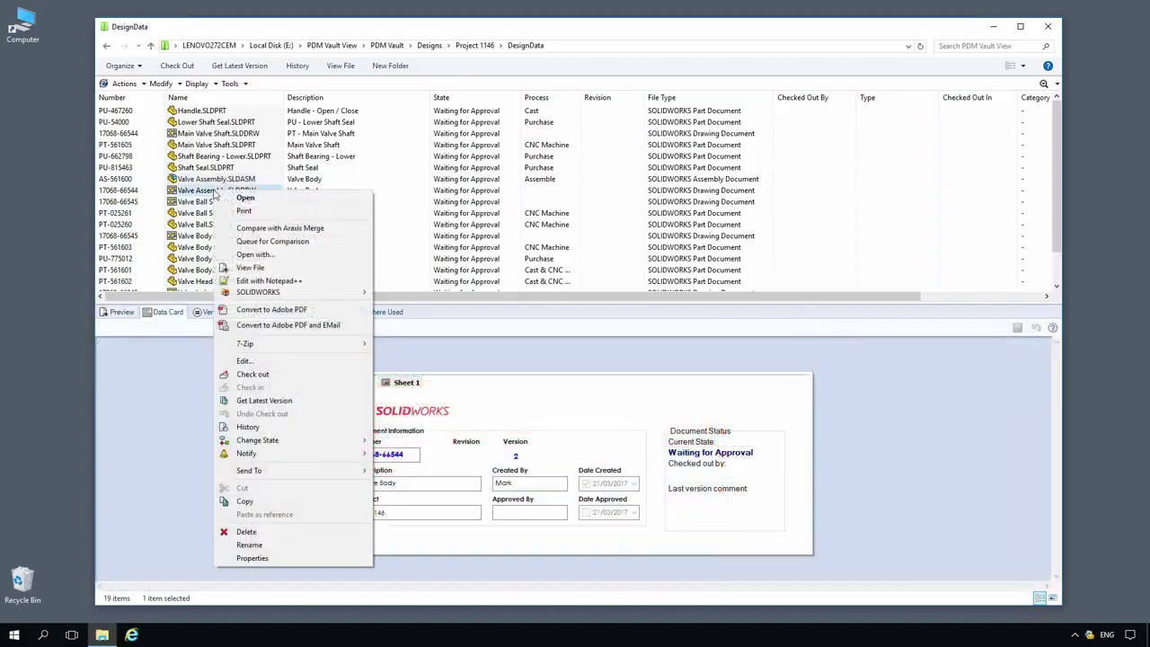
pyautogui.moveTo(279, 440)
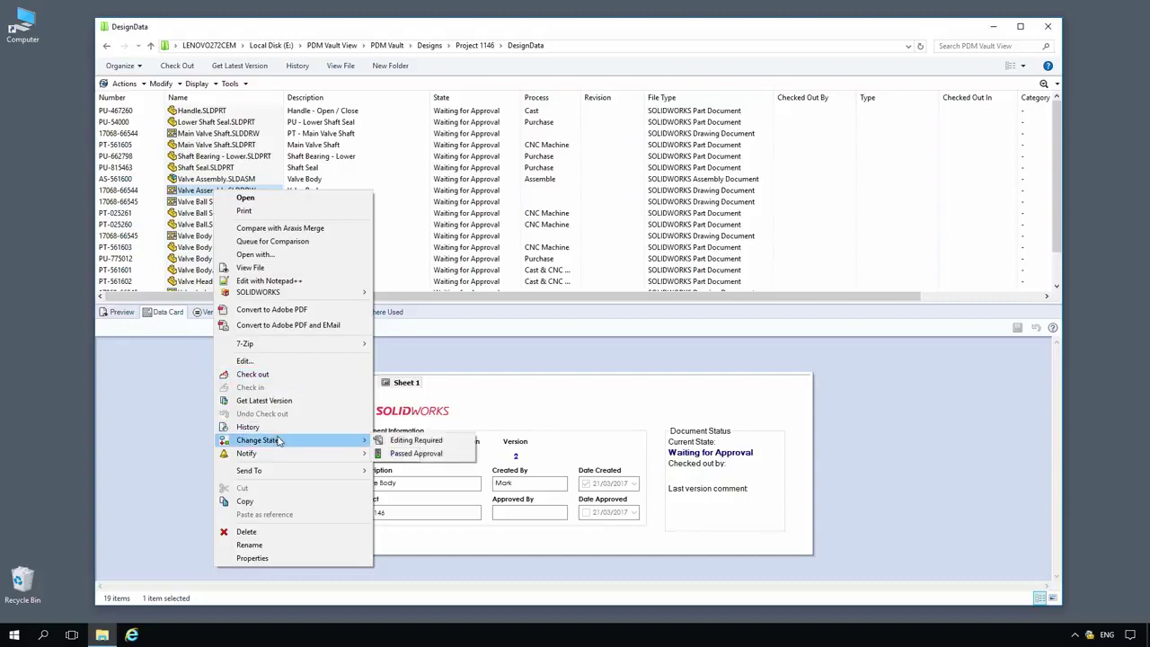
pyautogui.click(396, 453)
pyautogui.write('Apploved.')
pyautogui.click(669, 430)
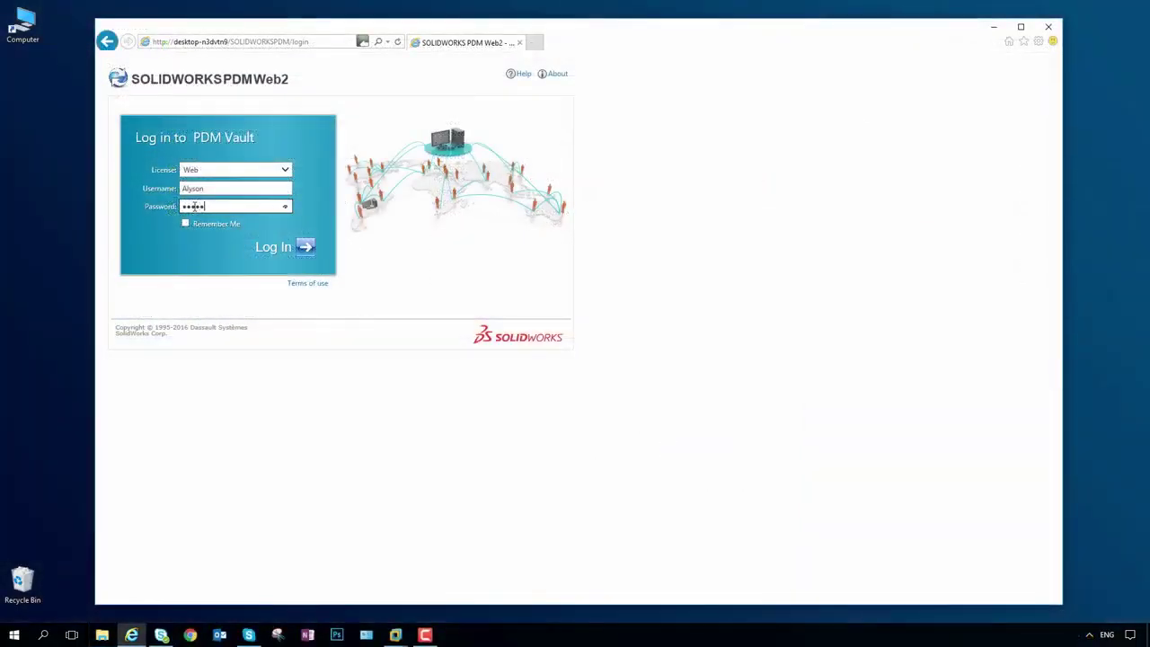
# - Log in to the vault in SOLIDWORKS PDM Web2 and inspect Handle.SLDPRT by rotating it in the interactive 3D preview
pyautogui.click(305, 248)
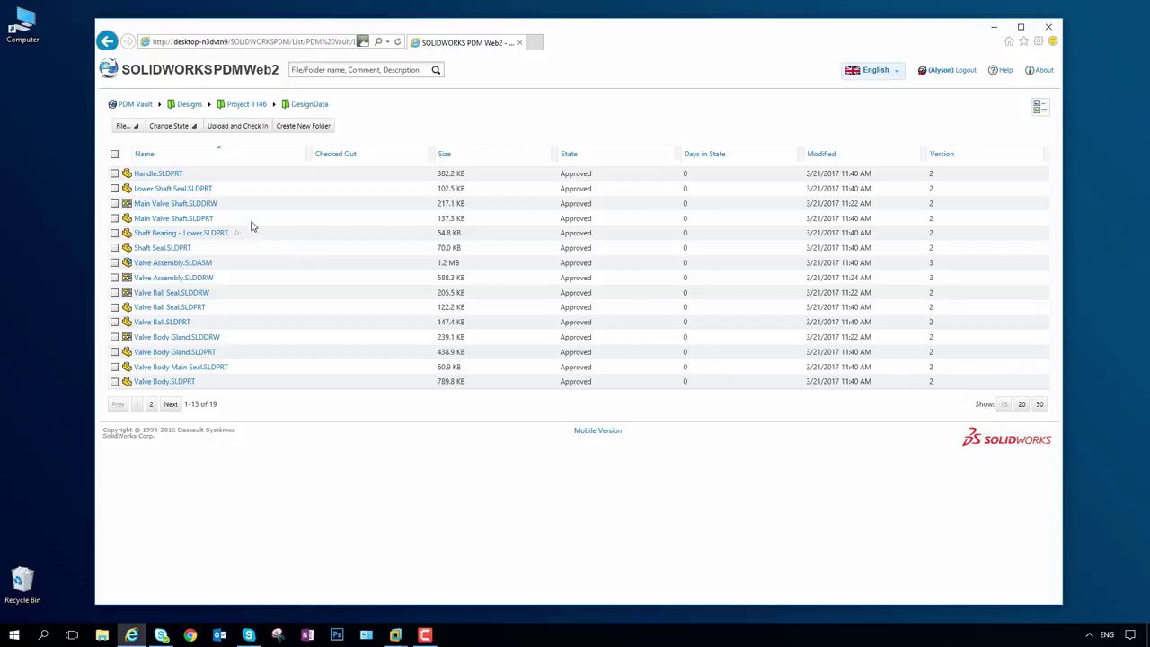
pyautogui.click(169, 174)
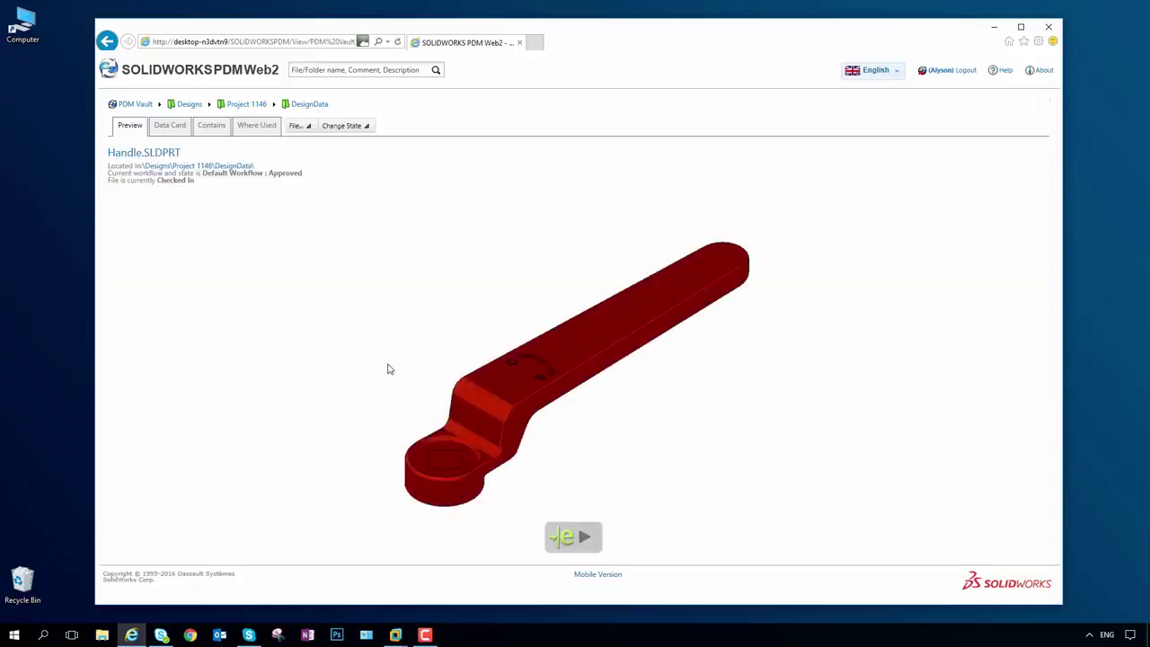
pyautogui.click(567, 536)
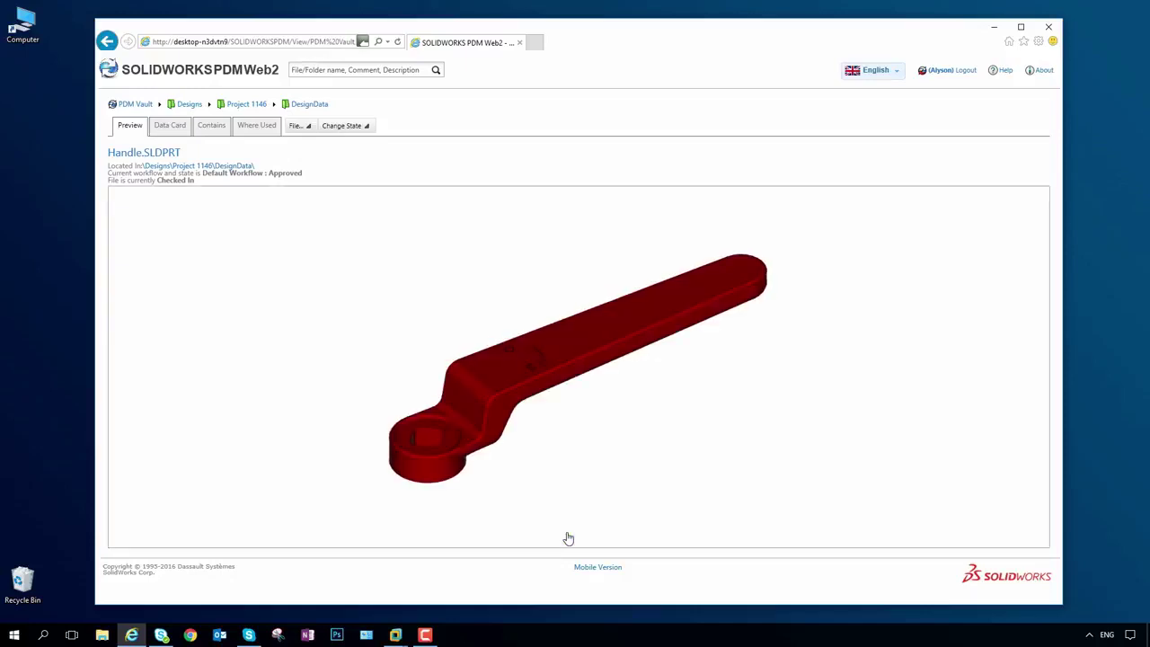
pyautogui.moveTo(550, 448); pyautogui.dragTo(258, 363)
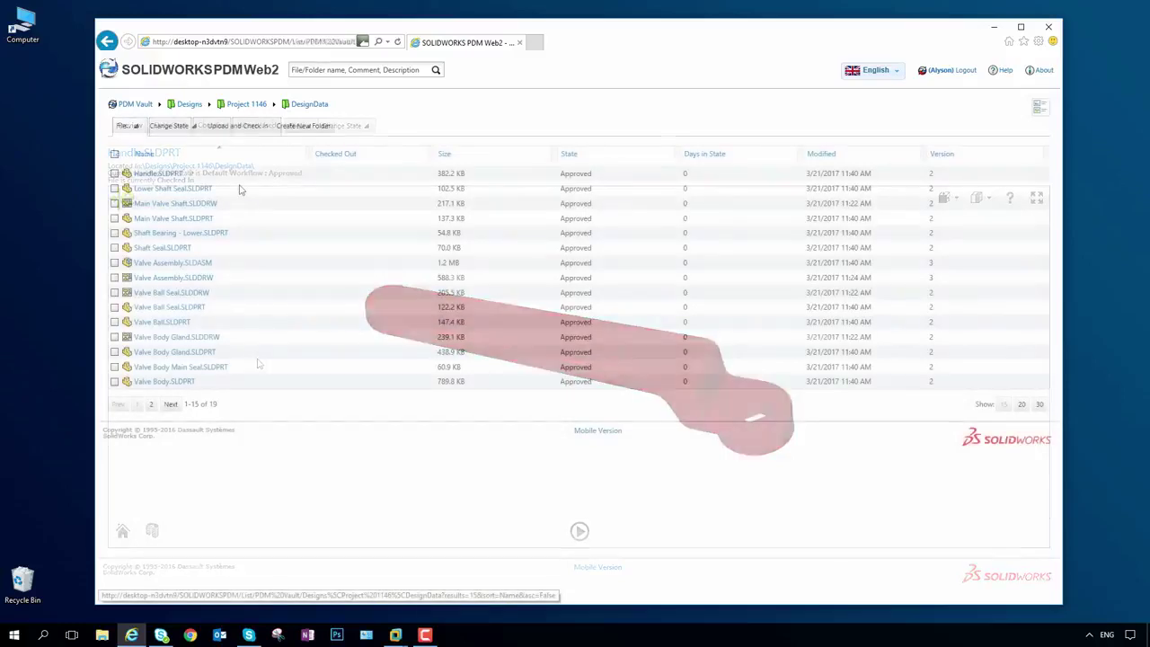
# - Open Valve Assembly.SLDDRW in the interactive web preview and examine its parts table and drawing views up close
pyautogui.click(185, 283)
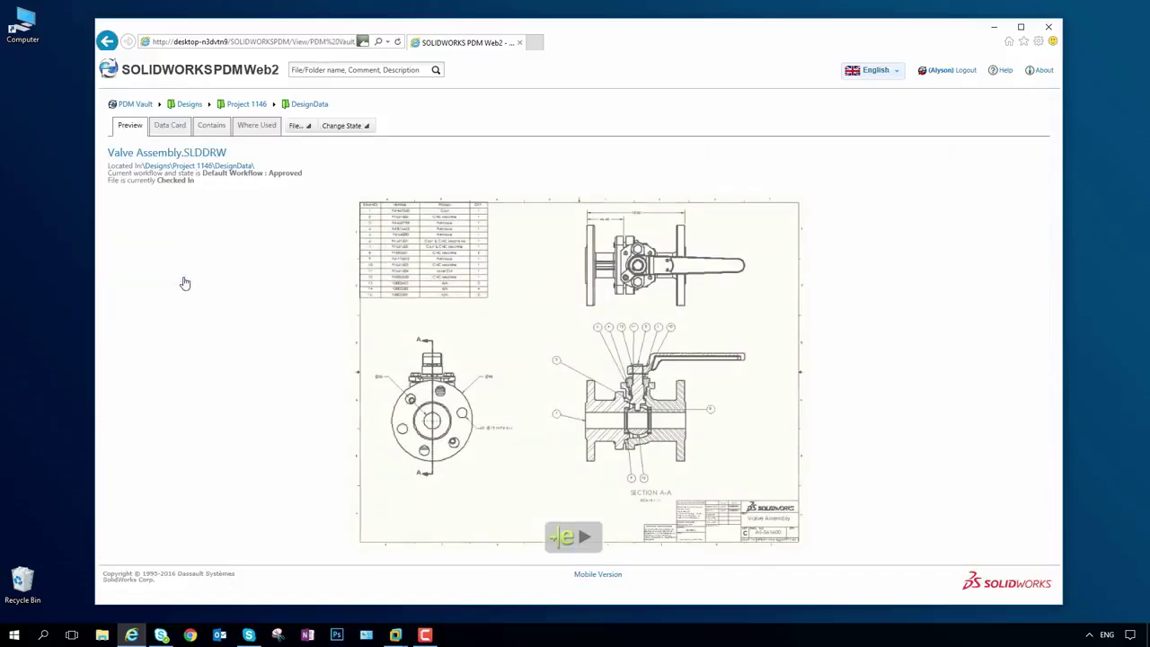
pyautogui.click(563, 537)
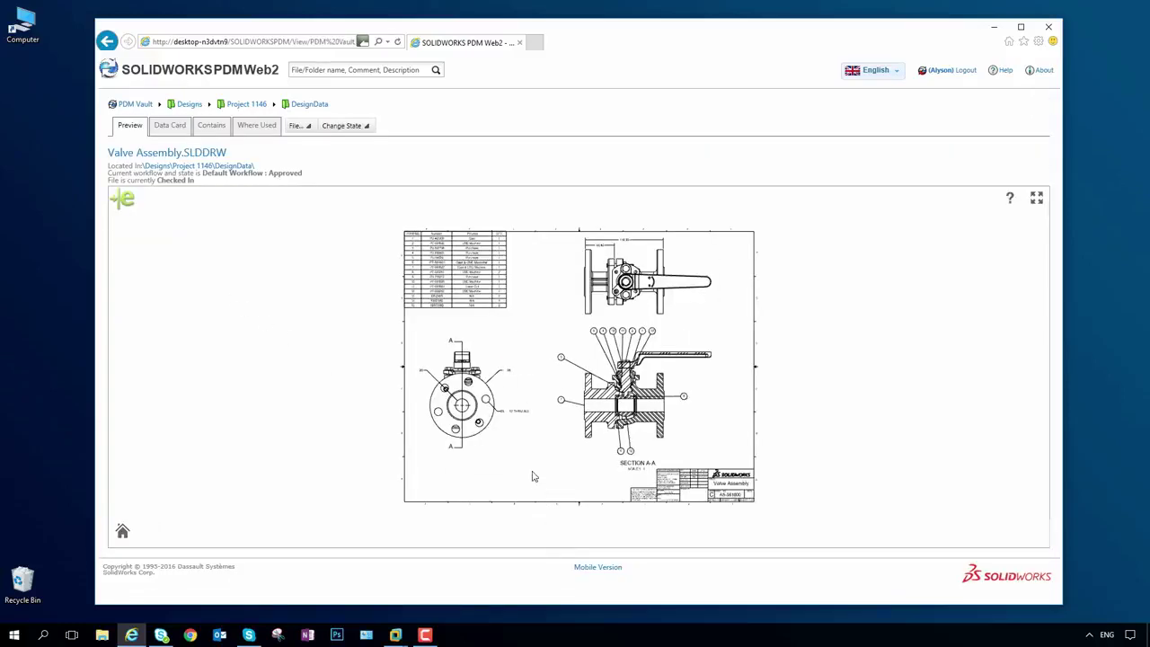
pyautogui.scroll(5, 481, 269)
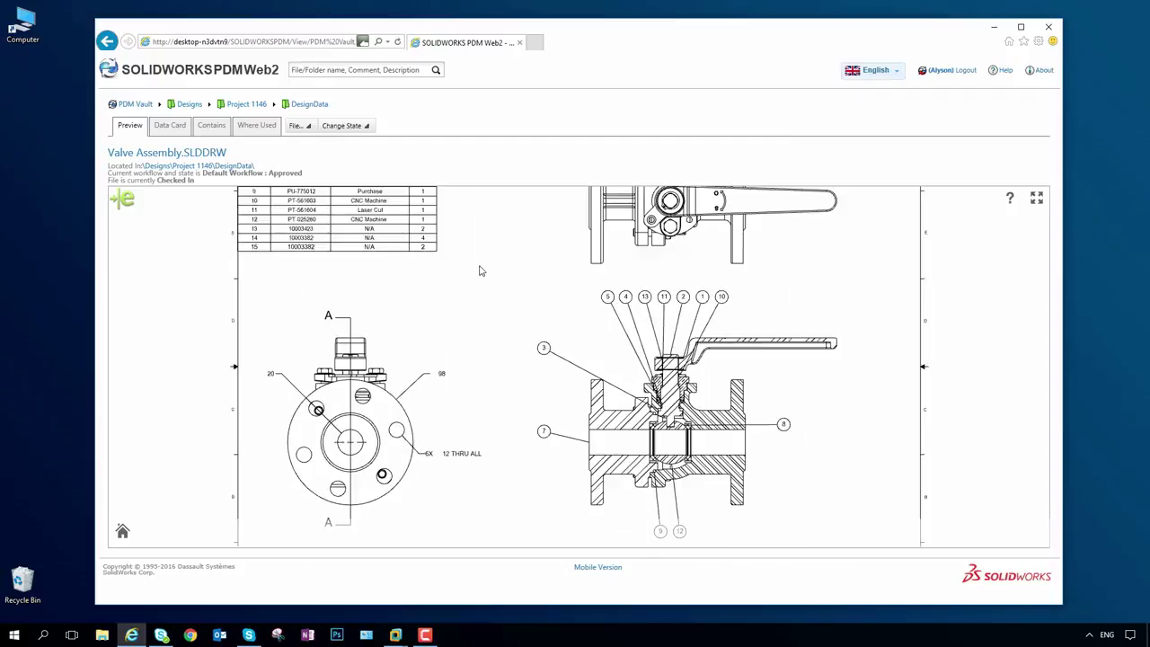
pyautogui.moveTo(401, 260); pyautogui.dragTo(495, 421)
pyautogui.moveTo(643, 423); pyautogui.dragTo(534, 414)
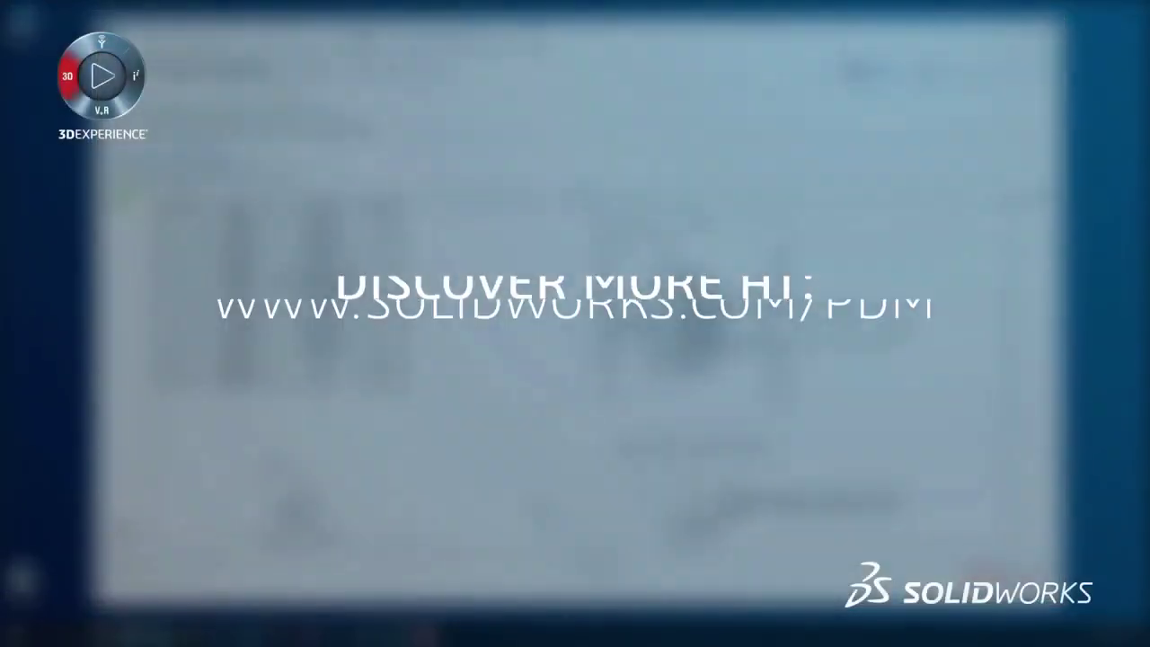